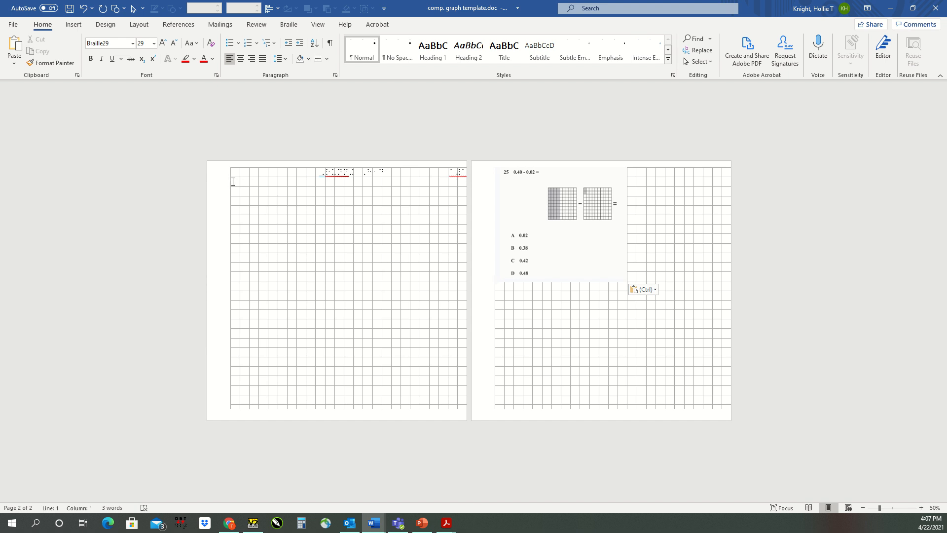
- Enter the question number as "#be" in braille on the second line of the first page
double_click(233, 181)
left_click(235, 183)
type("#be")
- Copy the translated question and answer choices from Duxbury Braille Translator and paste them over the question number in the Word document
left_click(180, 523)
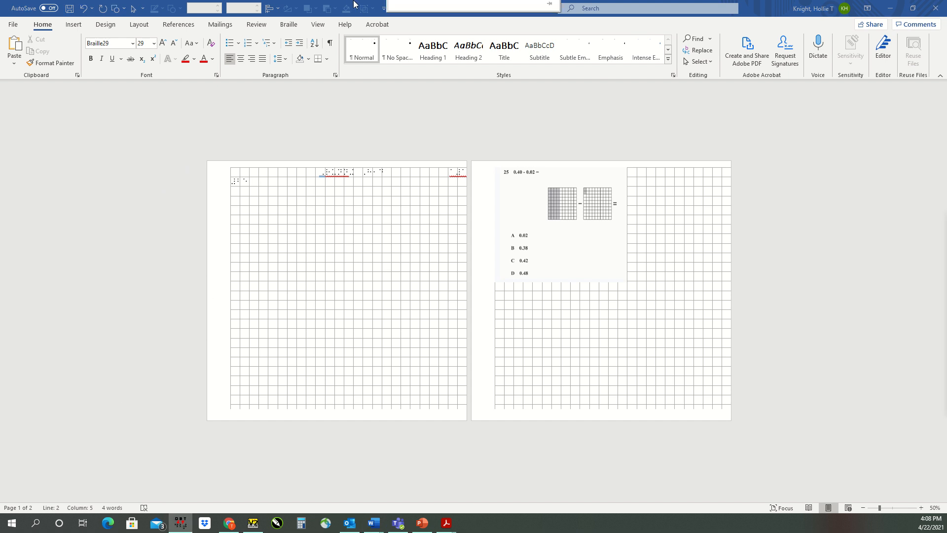
left_click(407, 18)
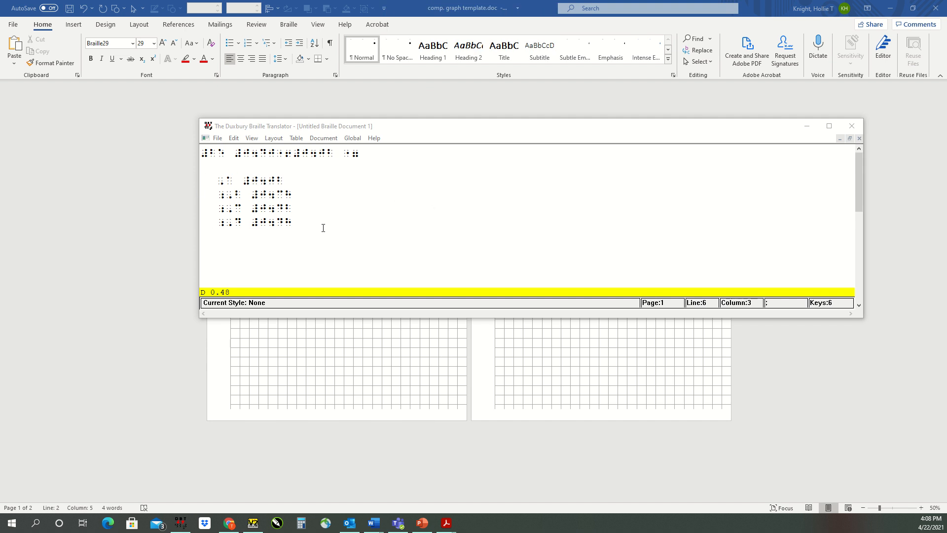
left_click_drag(317, 227, 189, 148)
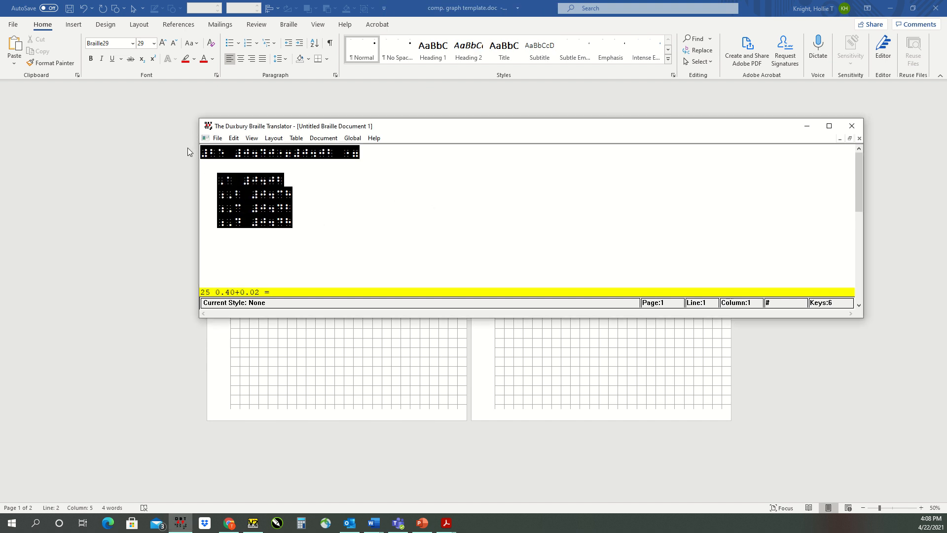
left_click(377, 395)
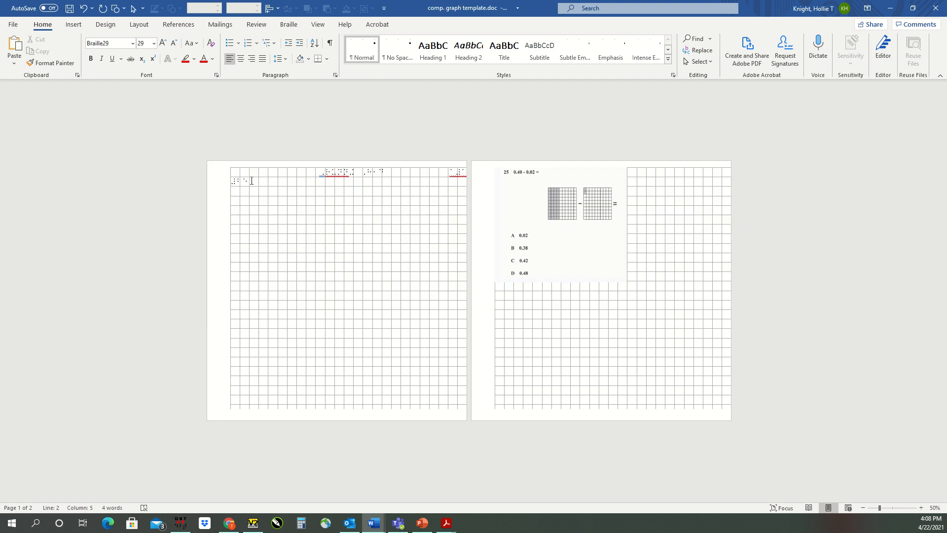
left_click_drag(253, 182, 229, 182)
key("ctrl+v")
- Add eight blank lines between the braille question and its answer choices
key("Return")
key("Return")
key("Return")
key("Return")
key("Return")
key("Return")
key("Return")
key("Return")
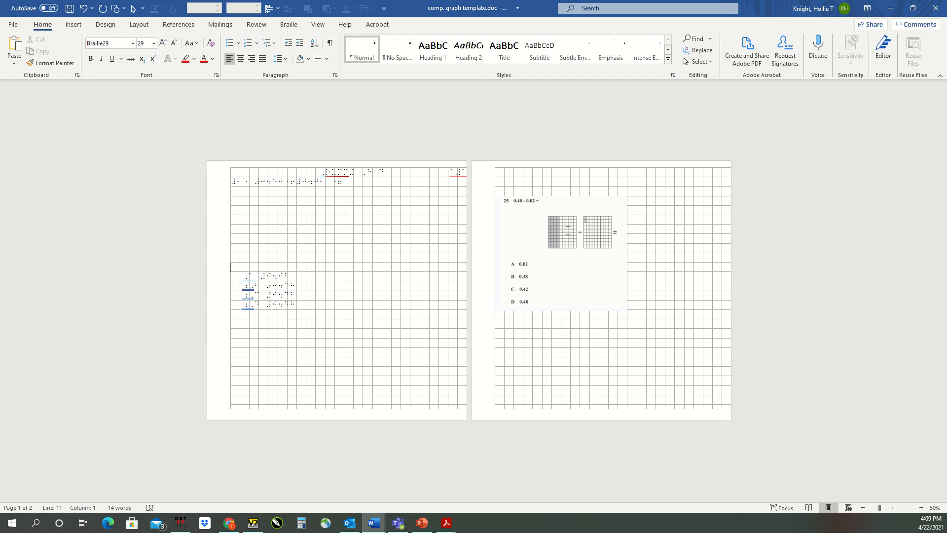
- Insert a table with 10 columns and 10 rows above the braille answer choices
scroll(602, 274, "up", 2)
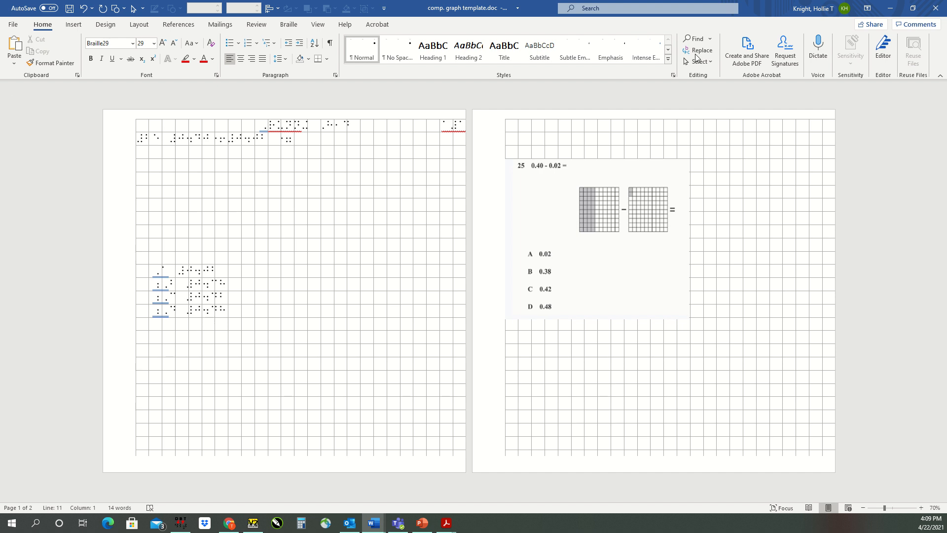
left_click(75, 24)
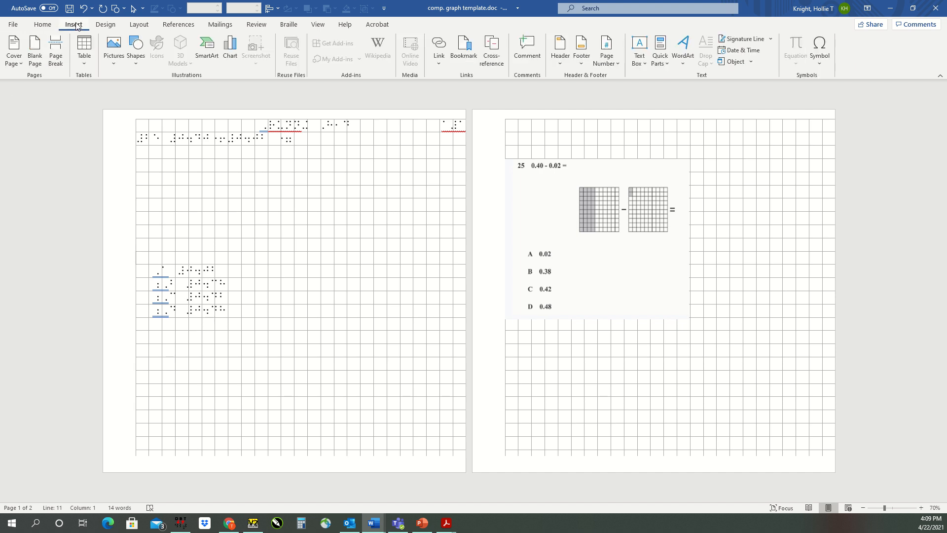
left_click(89, 62)
left_click(112, 173)
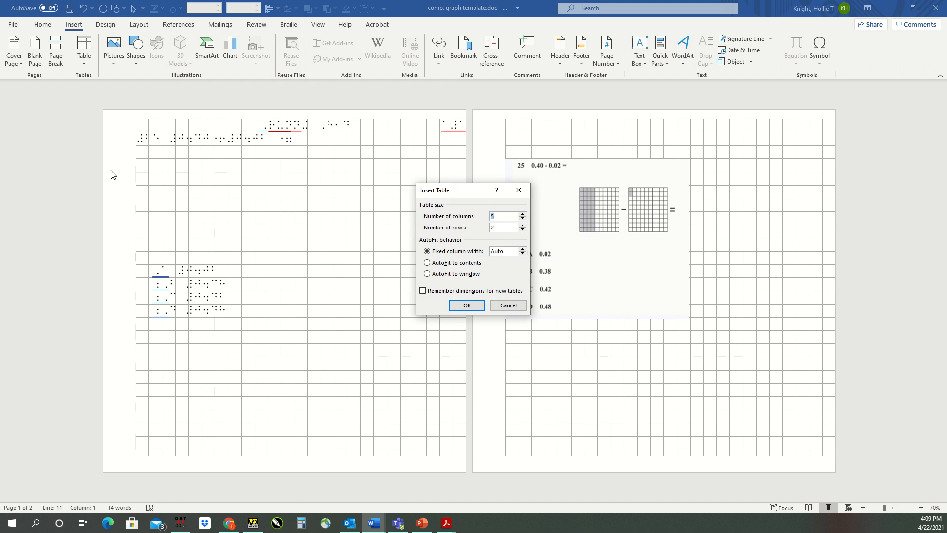
left_click_drag(464, 193, 346, 167)
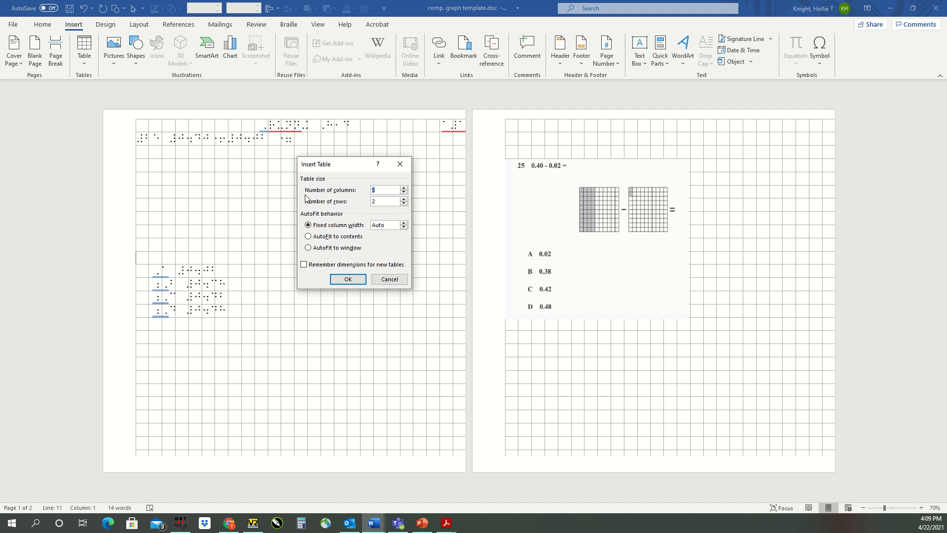
left_click(381, 192)
key("BackSpace")
type("10")
left_click(347, 280)
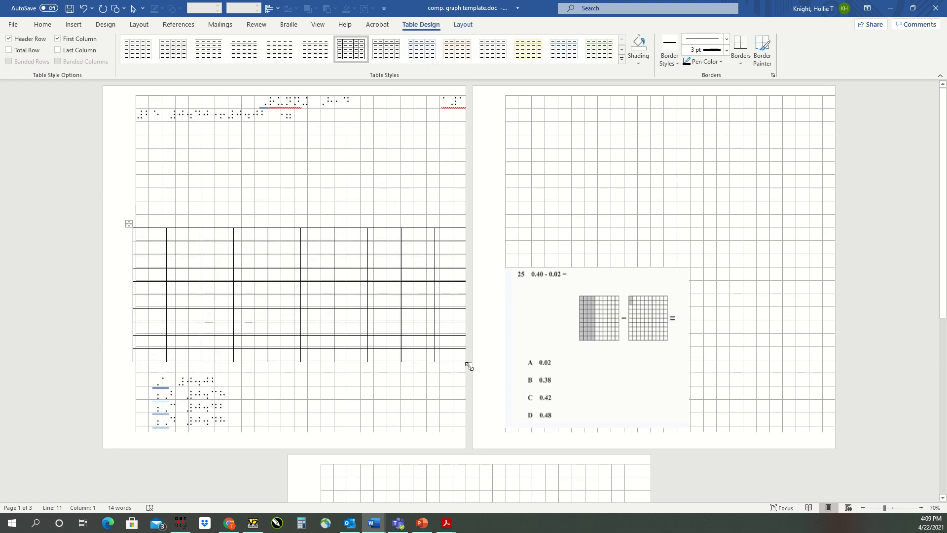
- Narrow the table so its cells are roughly square and move it up just below the braille question
left_click_drag(469, 365, 264, 348)
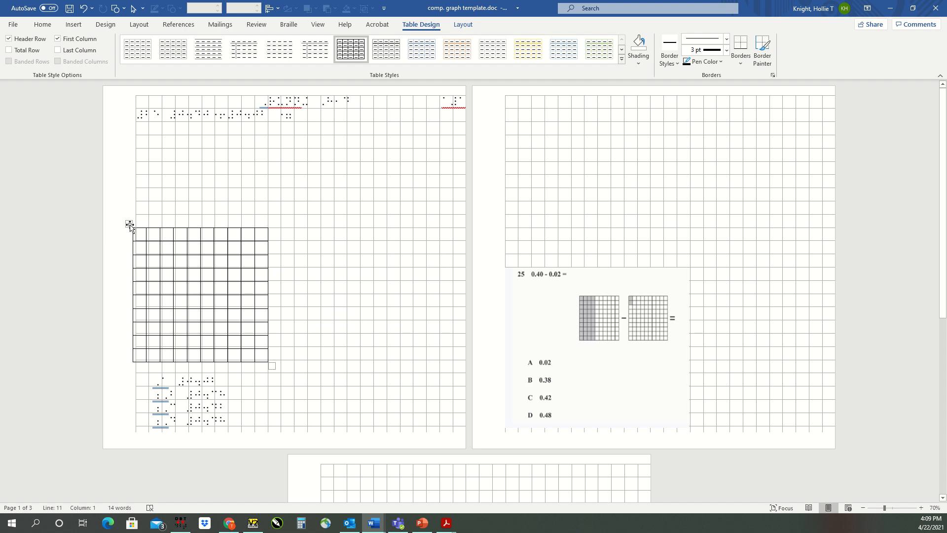
left_click_drag(128, 224, 154, 132)
scroll(214, 226, "up", 1)
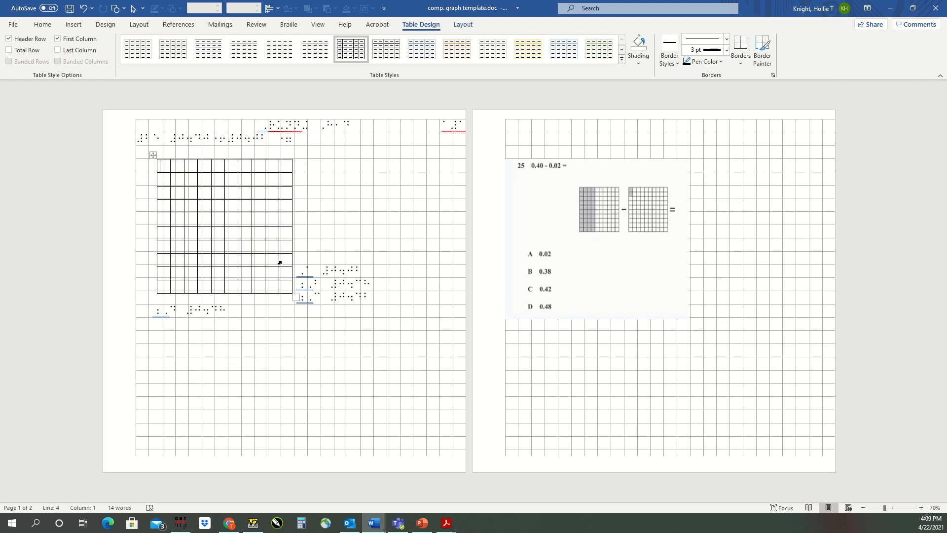
- Add blank lines before the first answer choice so all the choices sit below the table
left_click(298, 271)
key("Return")
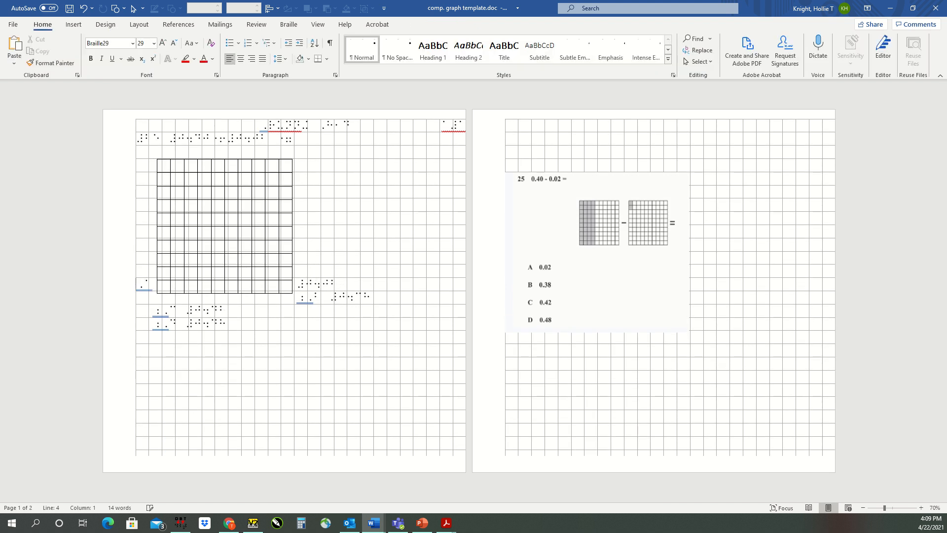
key("Return")
key("Return")
key("Return")
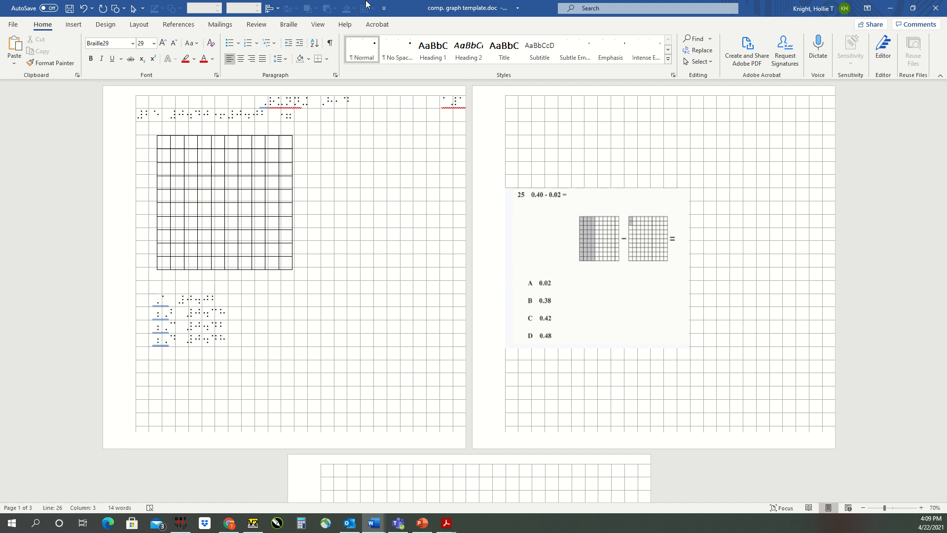
- Draw a rectangle about 4" high and 1.57" wide over the table's first four columns
mouse_move(407, 24)
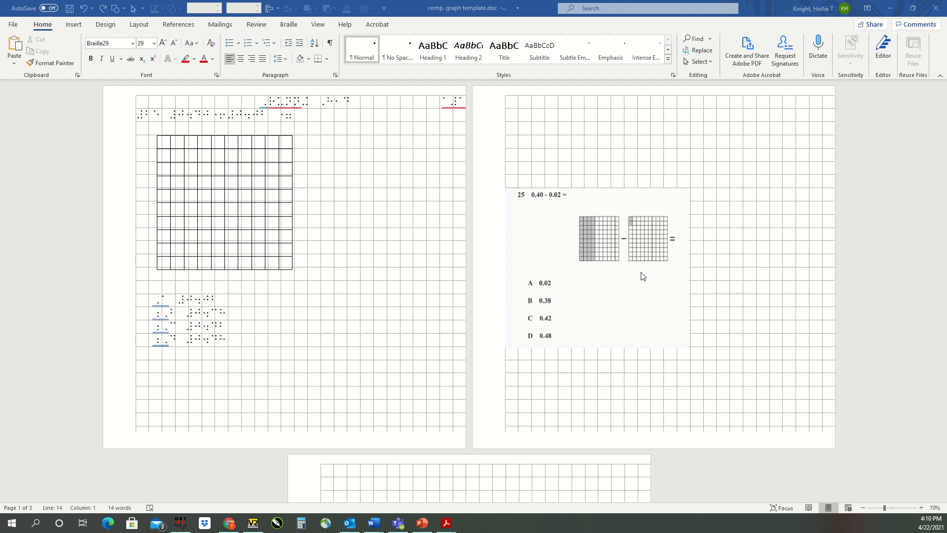
left_click(118, 8)
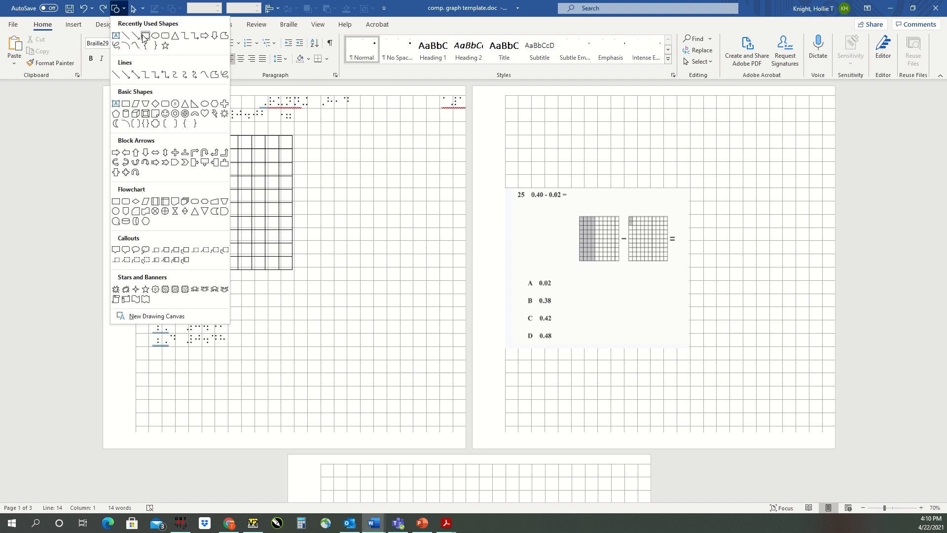
left_click(379, 280)
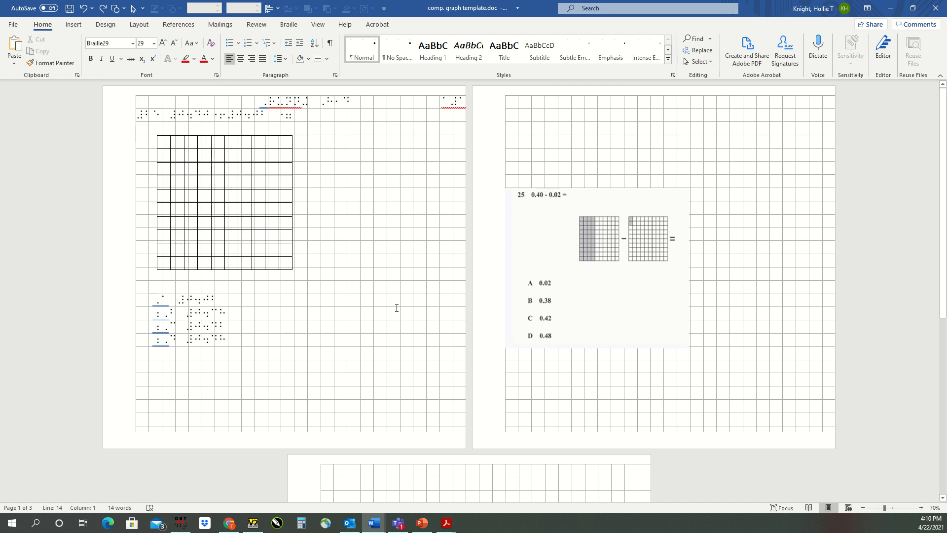
scroll(397, 308, "up", 5)
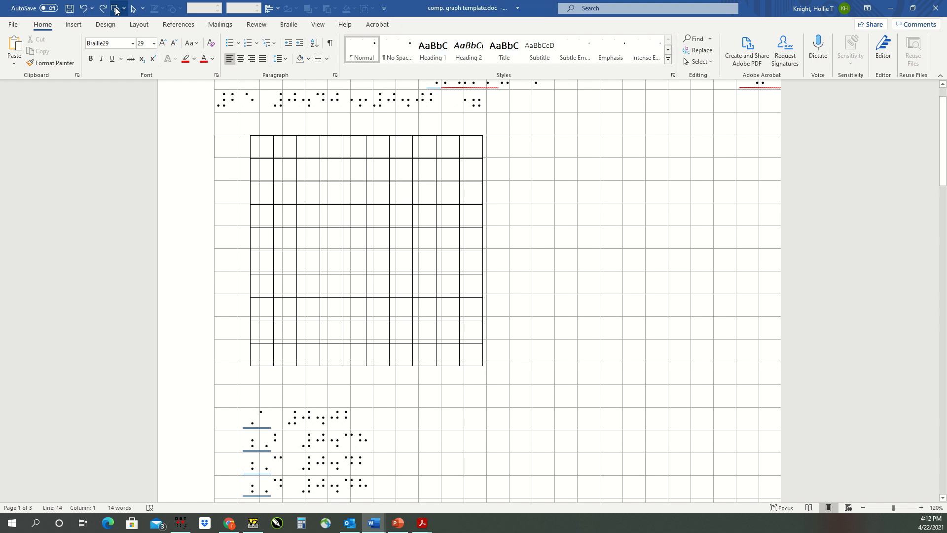
left_click(116, 8)
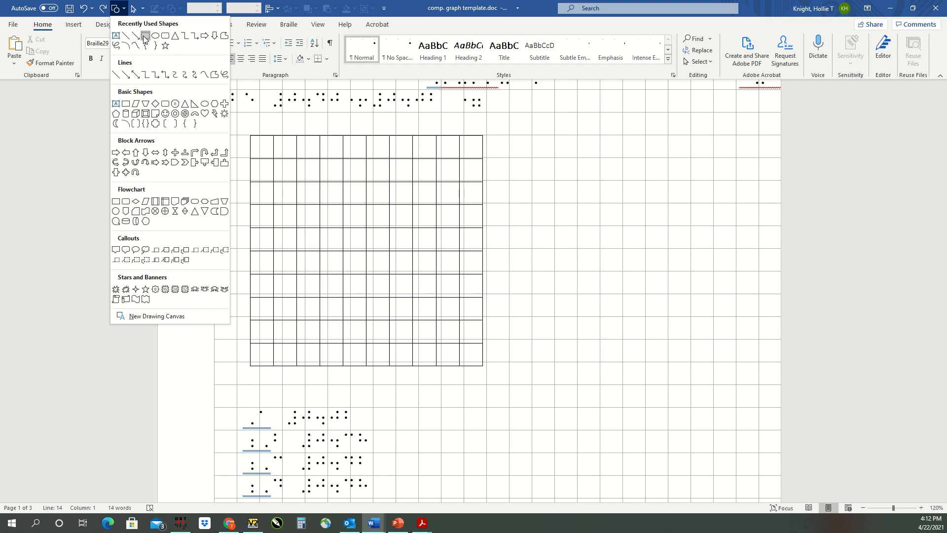
left_click(144, 36)
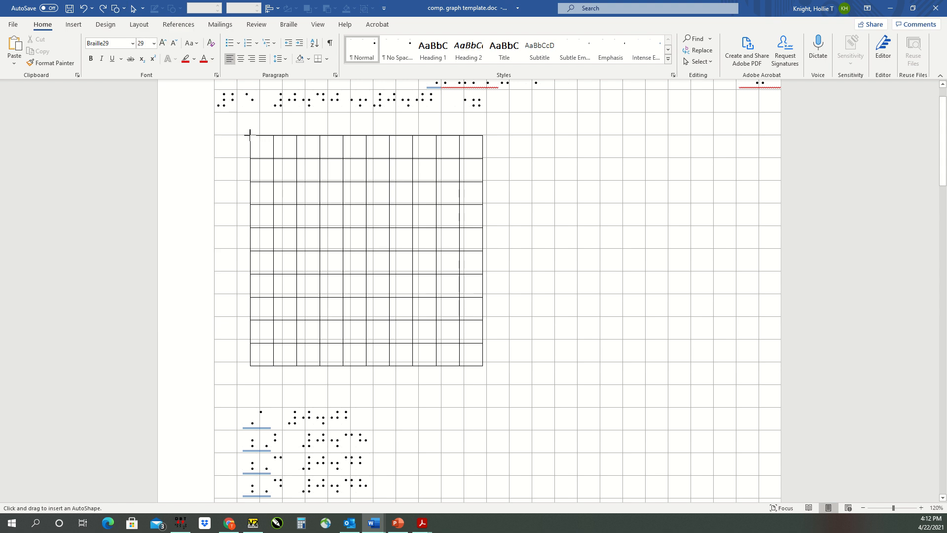
left_click_drag(250, 134, 351, 363)
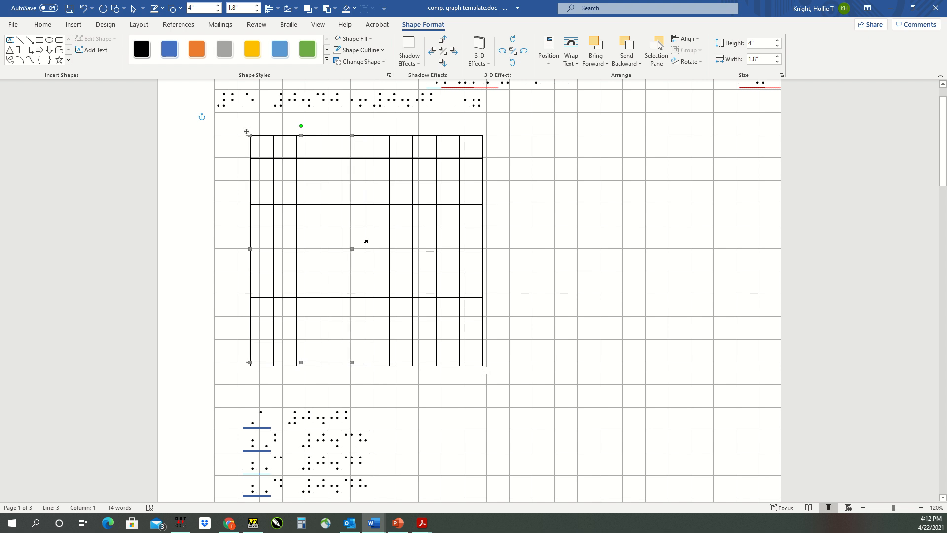
left_click(352, 251)
left_click_drag(351, 250, 344, 253)
left_click_drag(296, 363, 300, 364)
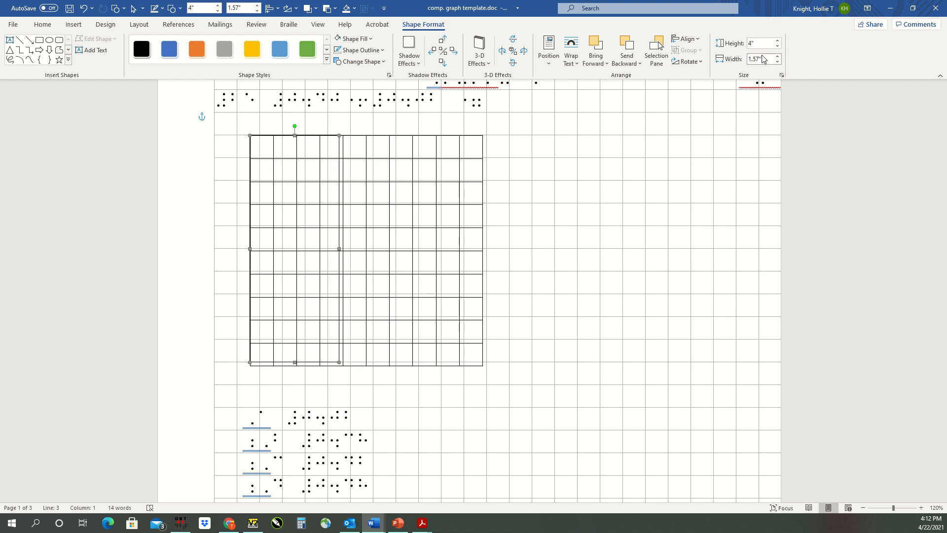
- Try a height of 4.15" for the rectangle over the table
left_click(763, 45)
type("4.15")
key("Return")
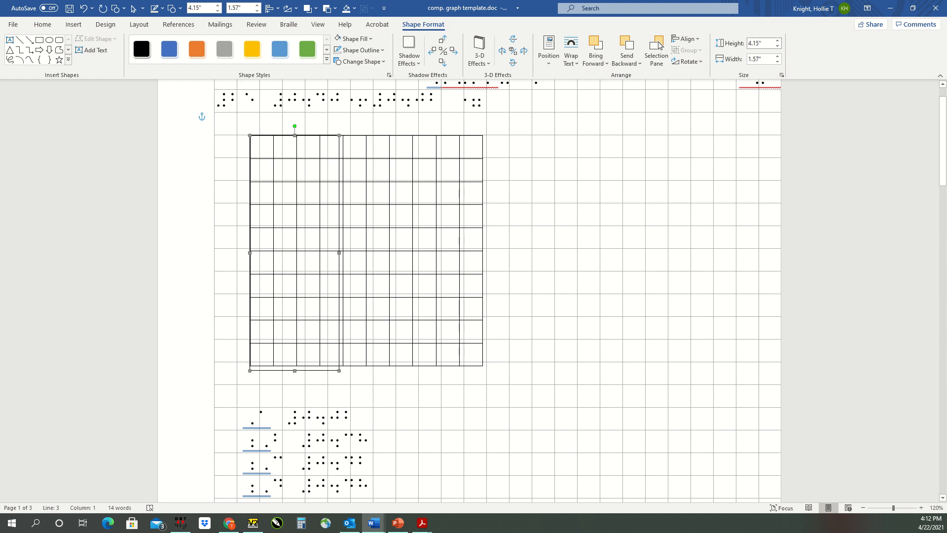
key("ctrl+z")
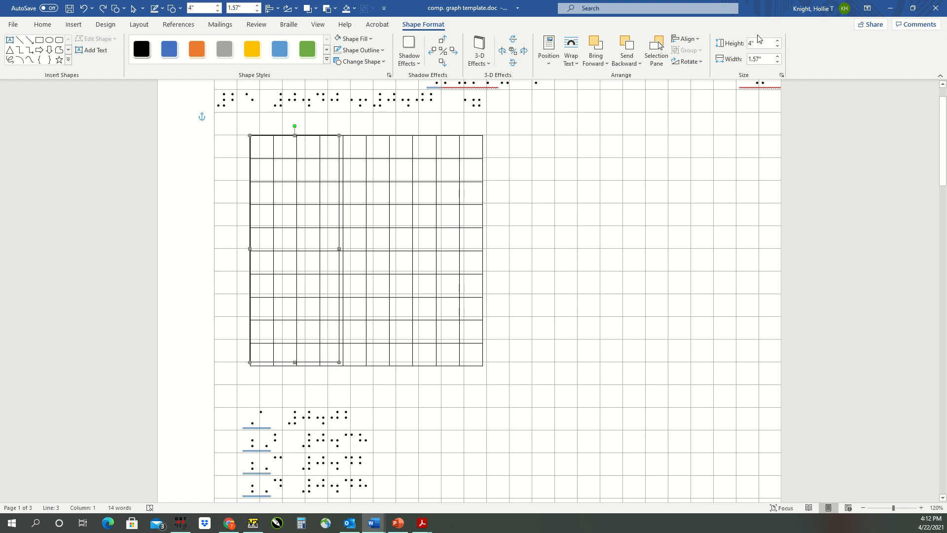
- Set the rectangle's width to 1.6" and nudge it into line with the table's outer edge
left_click(764, 58)
type("1.60")
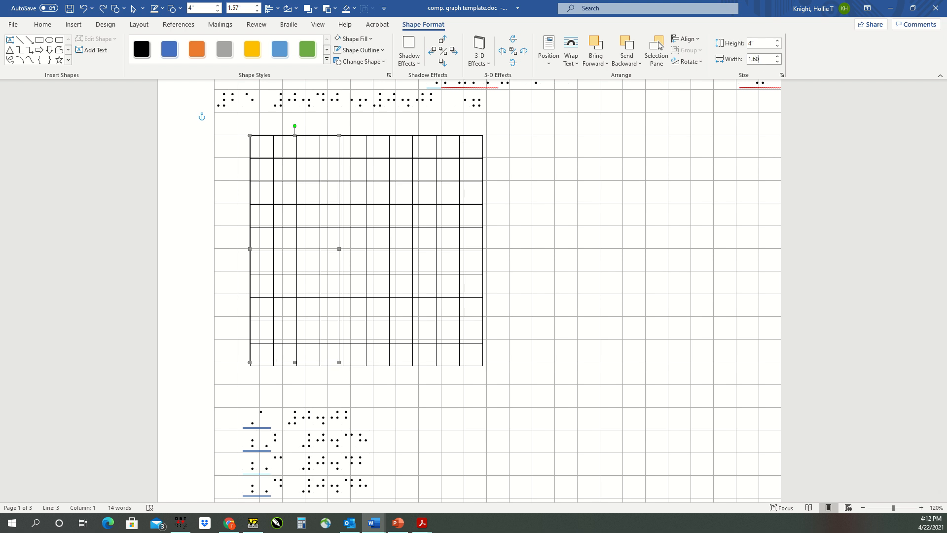
key("Return")
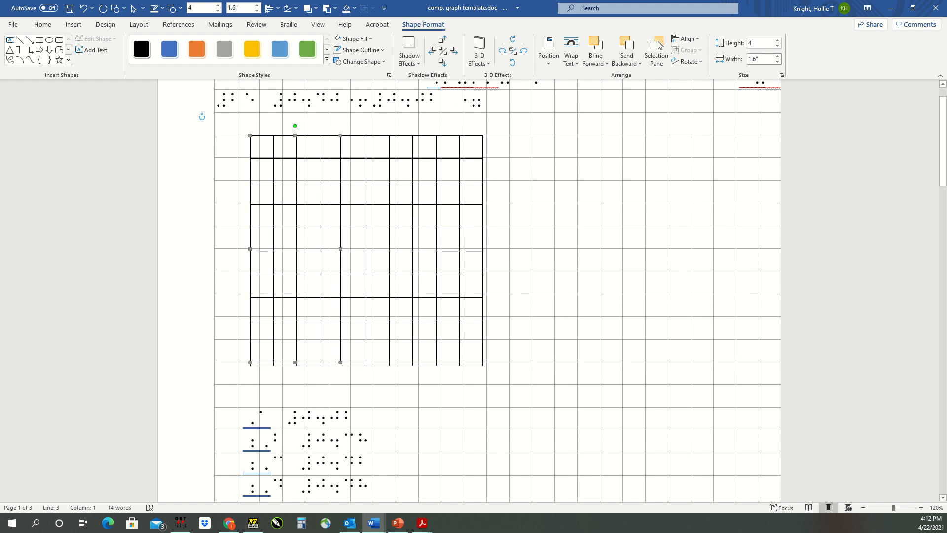
key("Right")
key("Left")
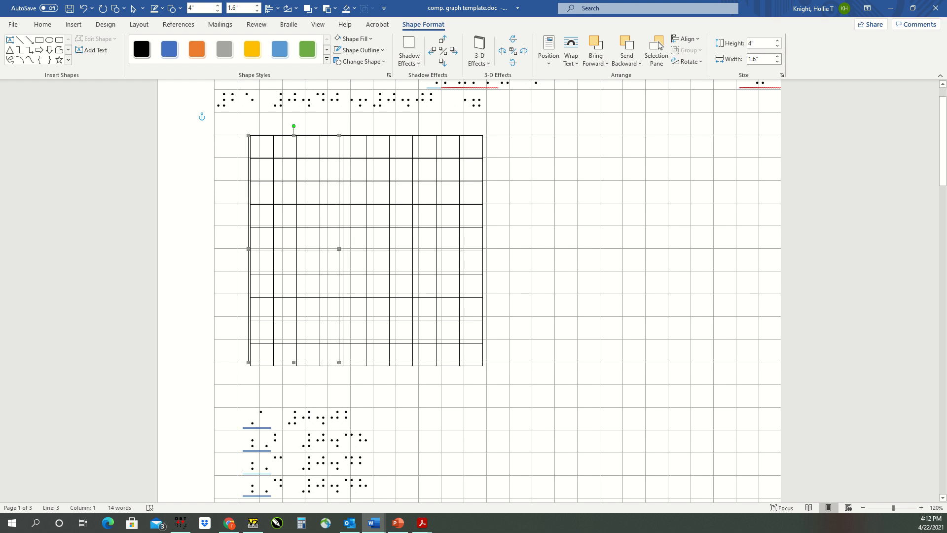
key("ctrl+Right")
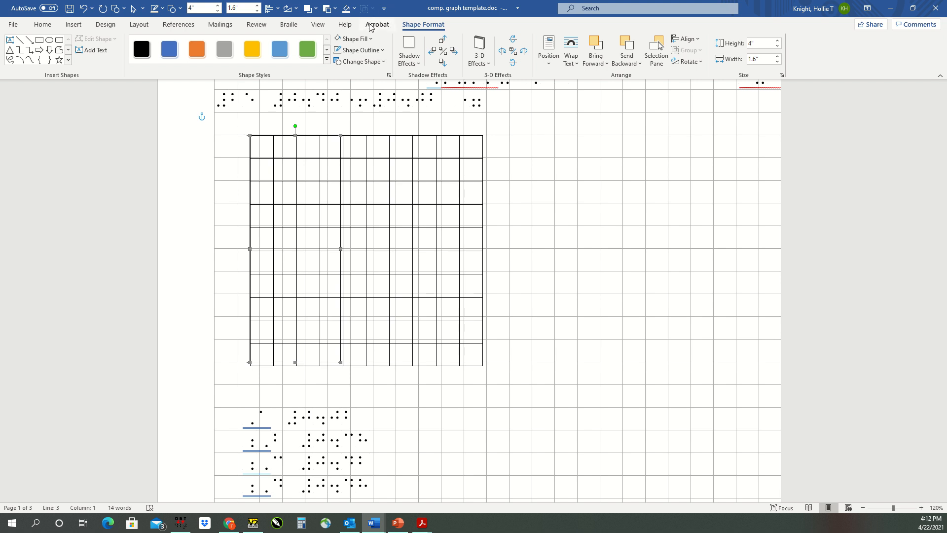
mouse_move(348, 3)
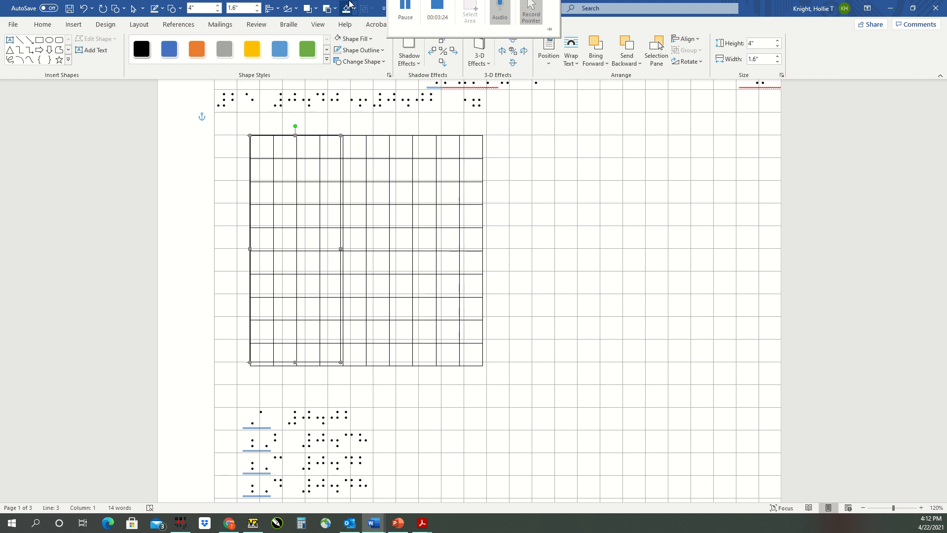
left_click(406, 22)
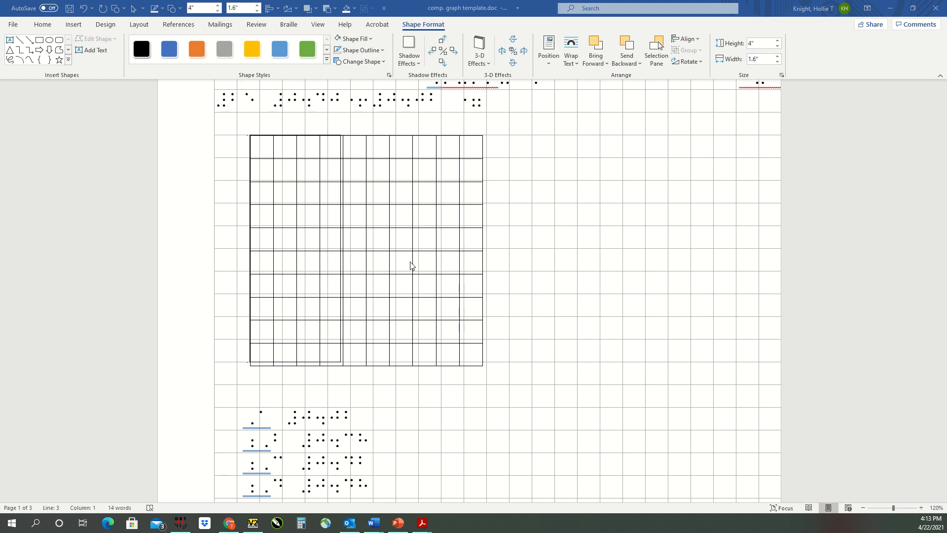
- Select the rectangle and set its height to 4.15"
left_click(287, 362)
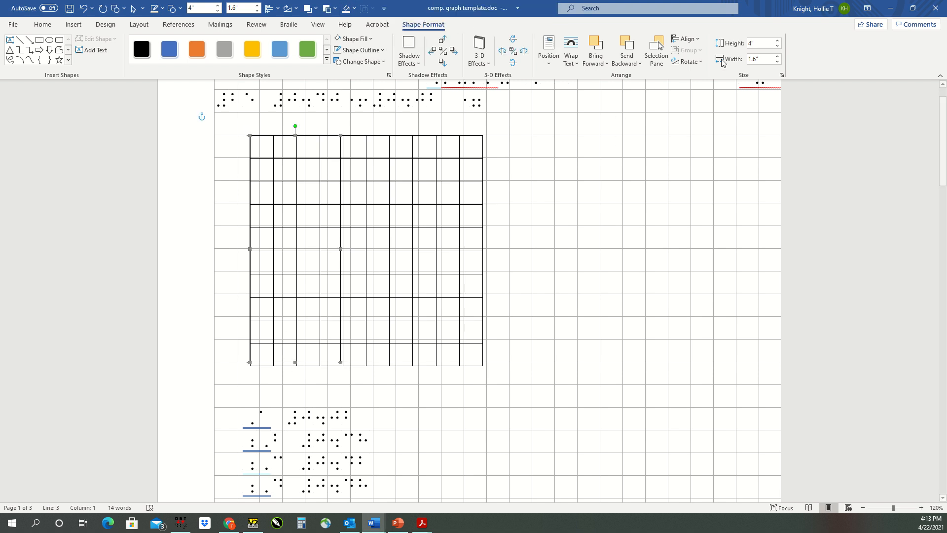
left_click(768, 41)
type("4.15")
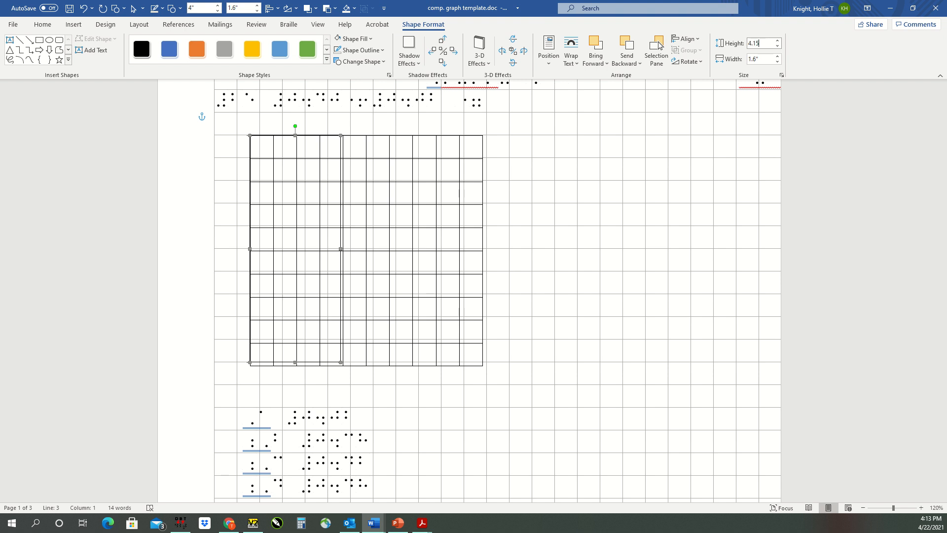
key("Return")
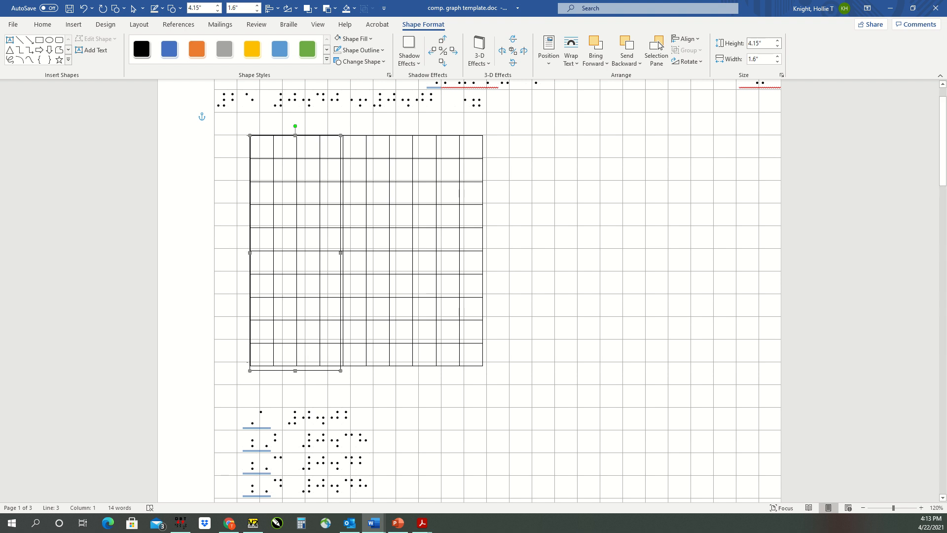
- Reduce the rectangle's height to 4.05" to match the table's bottom border
left_click(777, 47)
left_click(778, 46)
left_click(778, 41)
left_click(769, 43)
type("4")
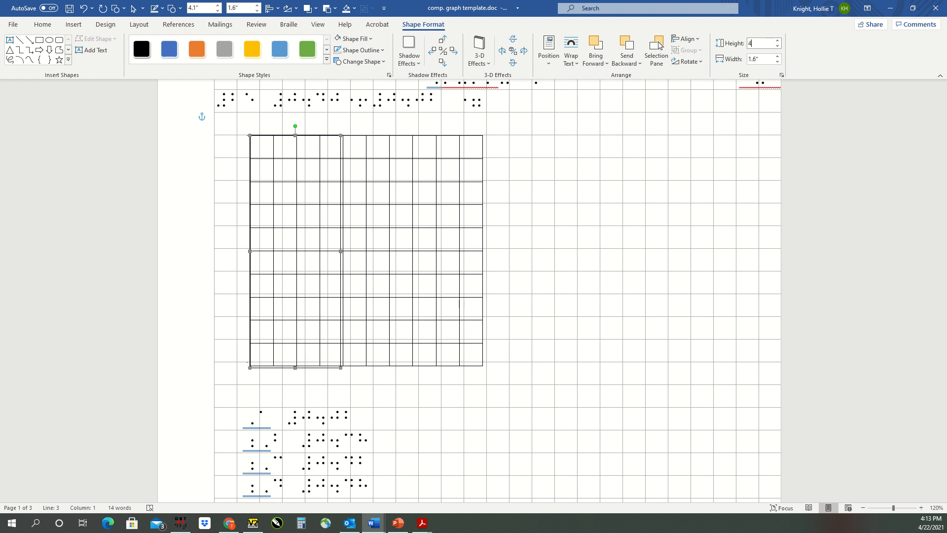
type(".05")
key("Return")
- Nudge the rectangle right in four fine steps to line its edge up with the table's fourth column border
key("ctrl+Right")
key("ctrl+Right")
key("ctrl+Right")
key("ctrl+Right")
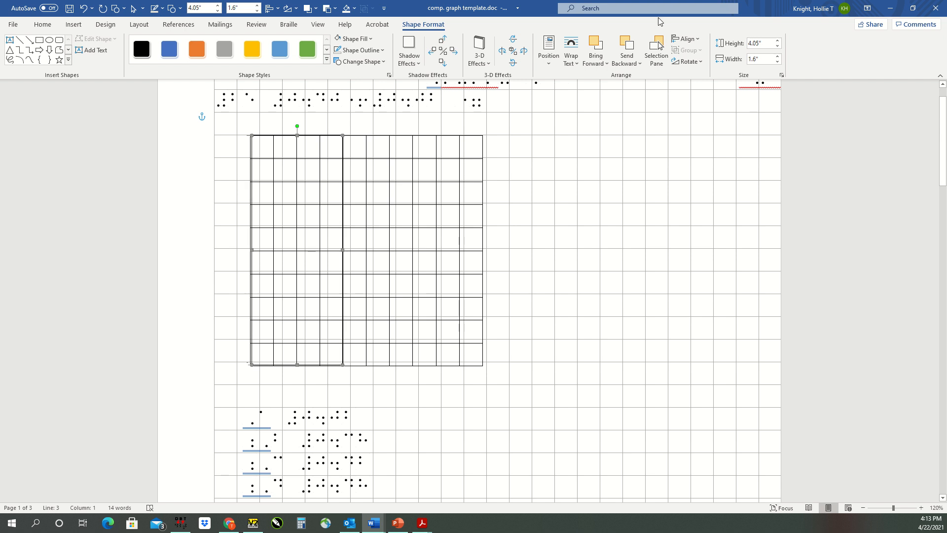
- Fill the rectangle over the table's first four columns with light grey and set its wrapping style to Behind text
left_click(357, 39)
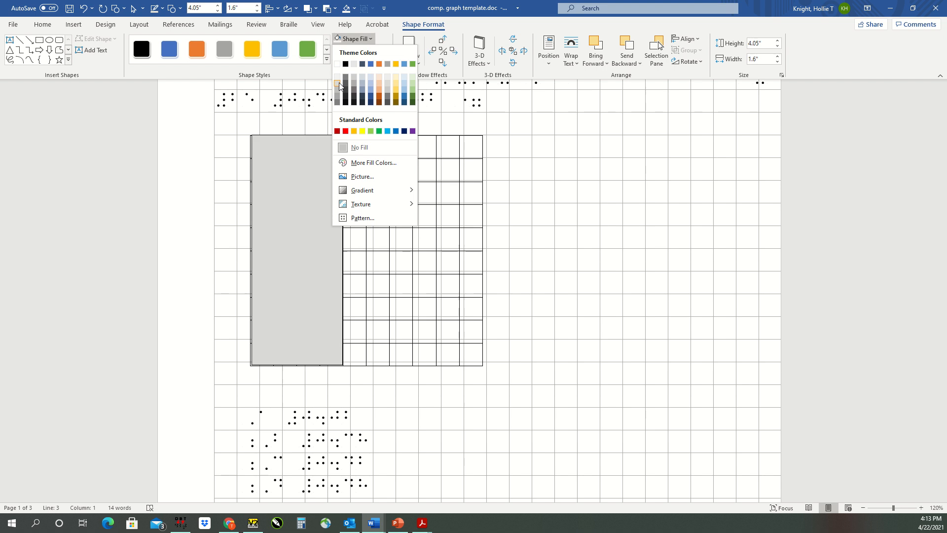
left_click(339, 84)
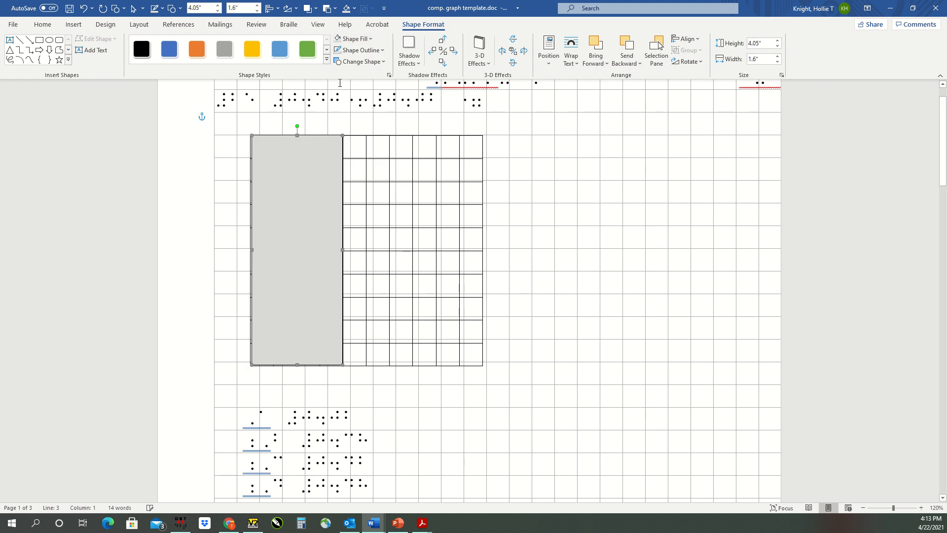
right_click(304, 216)
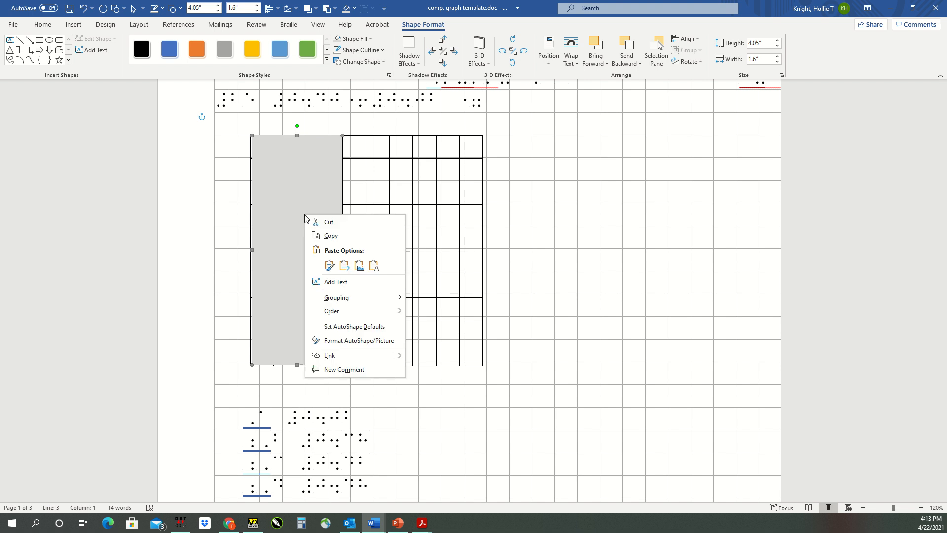
left_click(342, 341)
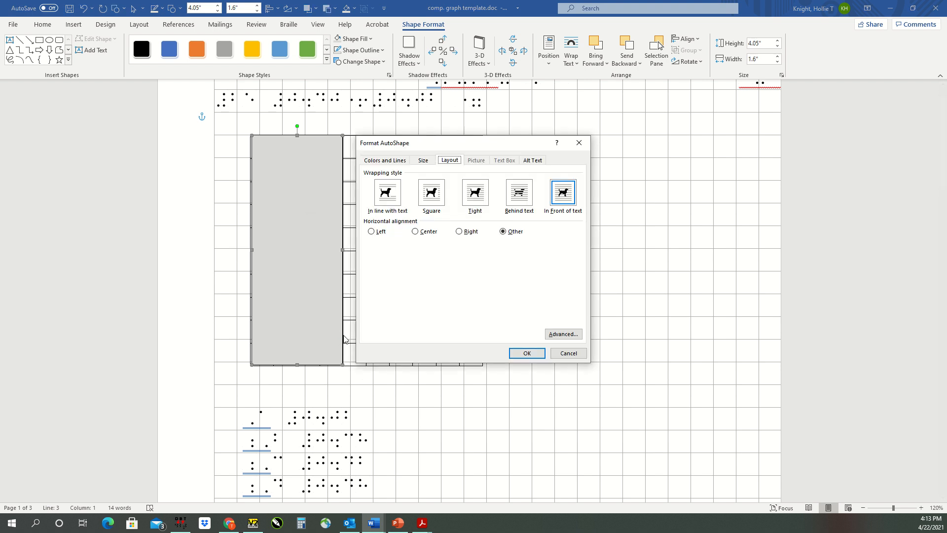
left_click(520, 190)
left_click(526, 354)
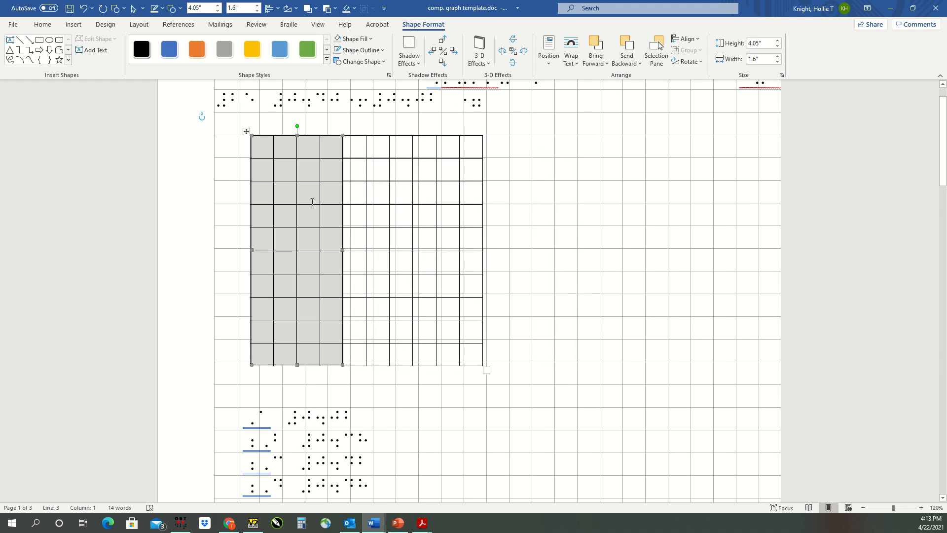
- Nudge the grey rectangle onto the table's outer left edge and set its width to 1.62"
key("Left")
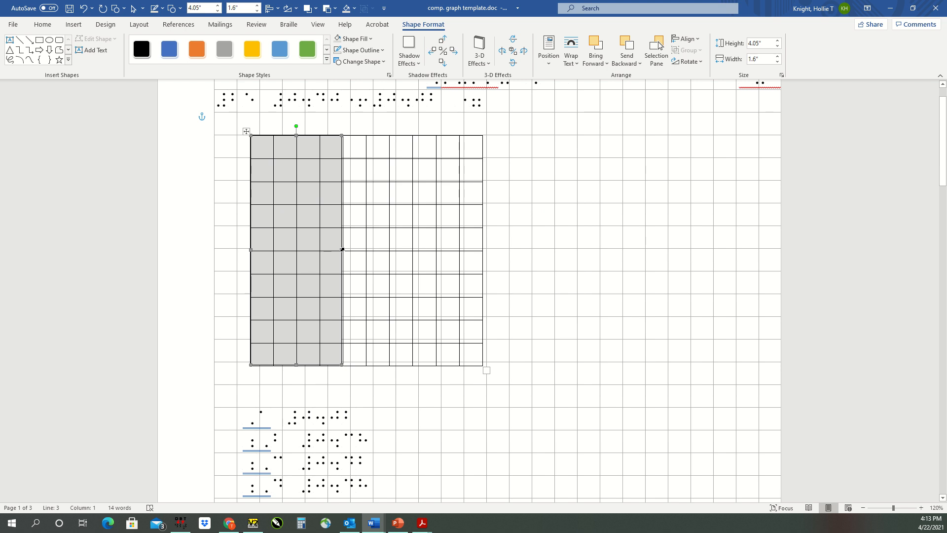
left_click_drag(343, 249, 344, 249)
left_click(763, 60)
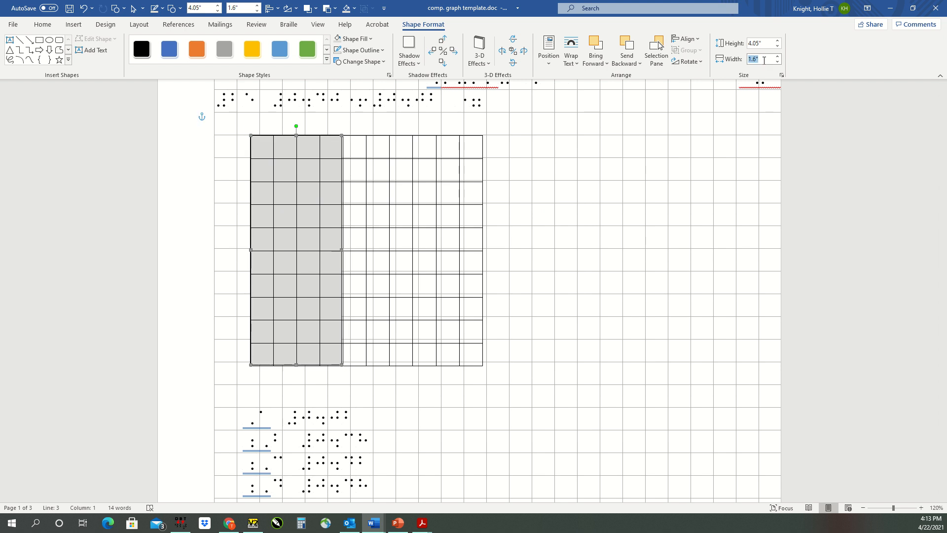
type("1.62")
key("Return")
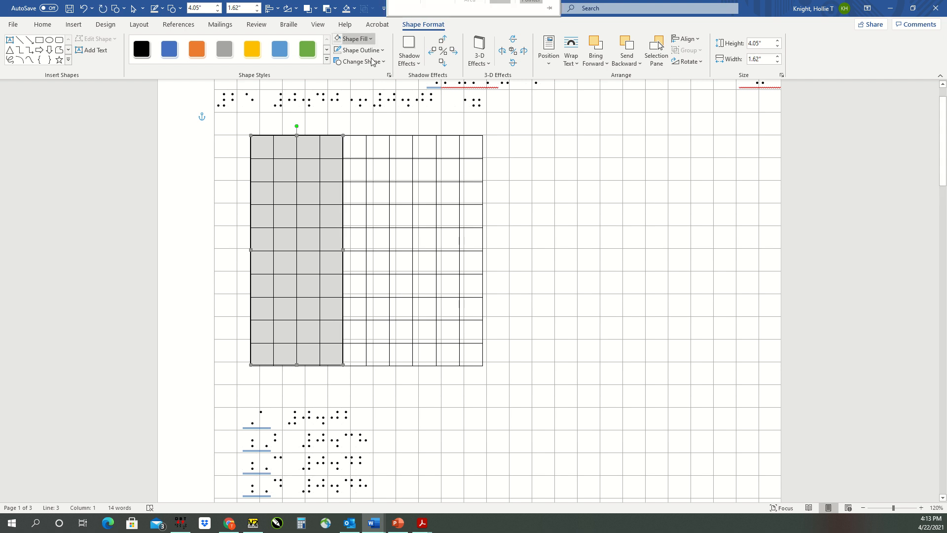
- Remove the outline from the grey rectangle and deselect it
left_click(363, 49)
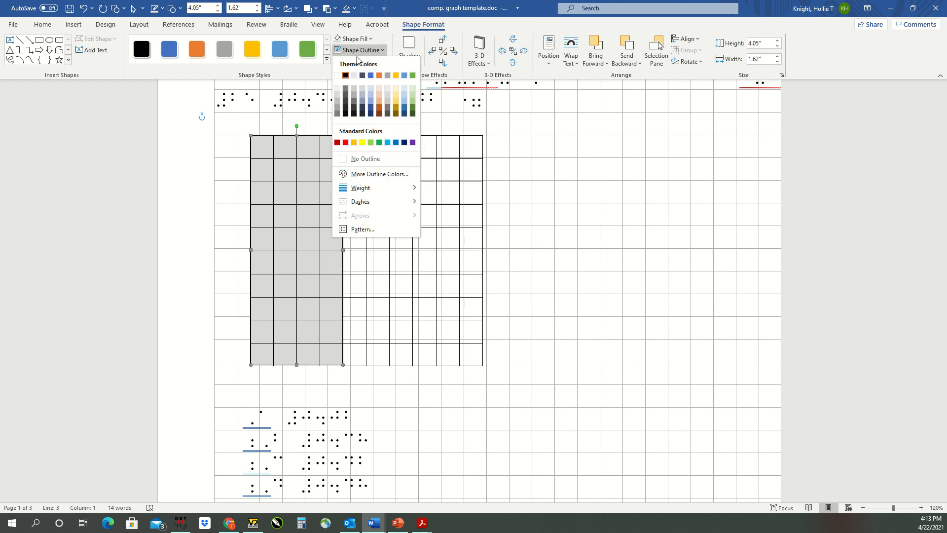
left_click(364, 158)
left_click(544, 253)
left_click(304, 364)
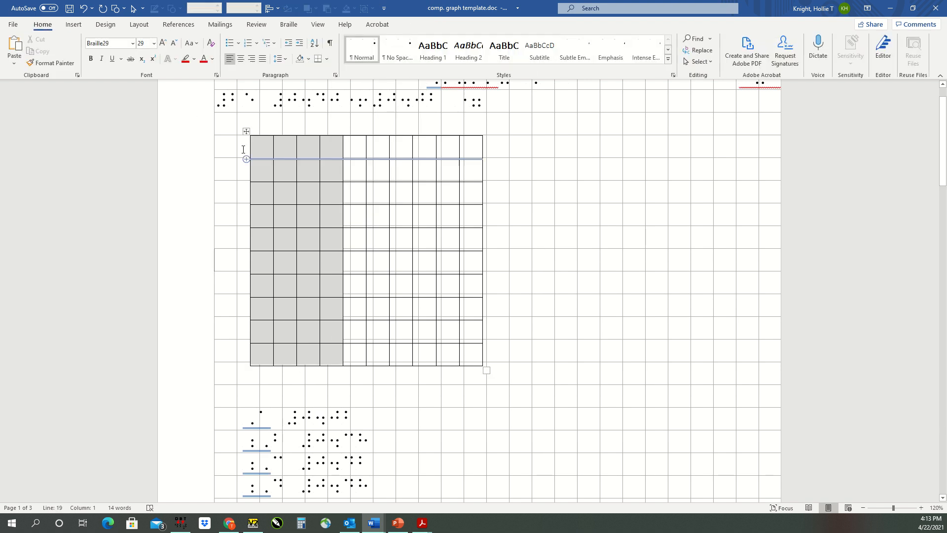
- Select the whole hundred-grid table and apply 3 pt lines to all its borders
left_click(246, 131)
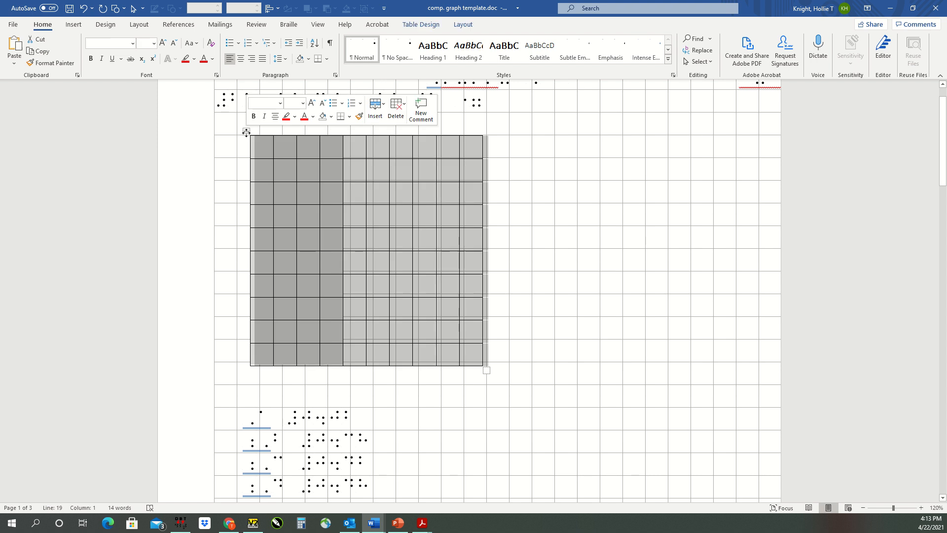
left_click(428, 28)
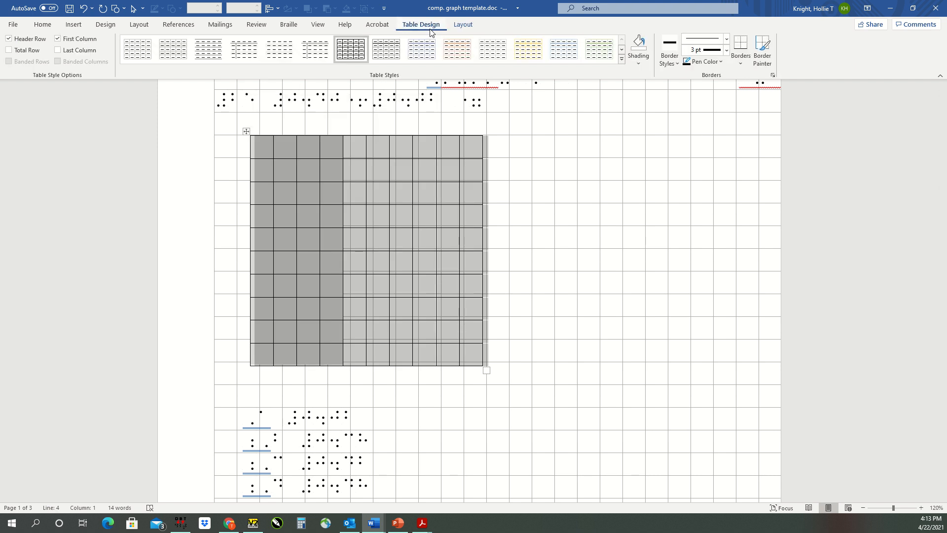
left_click(741, 63)
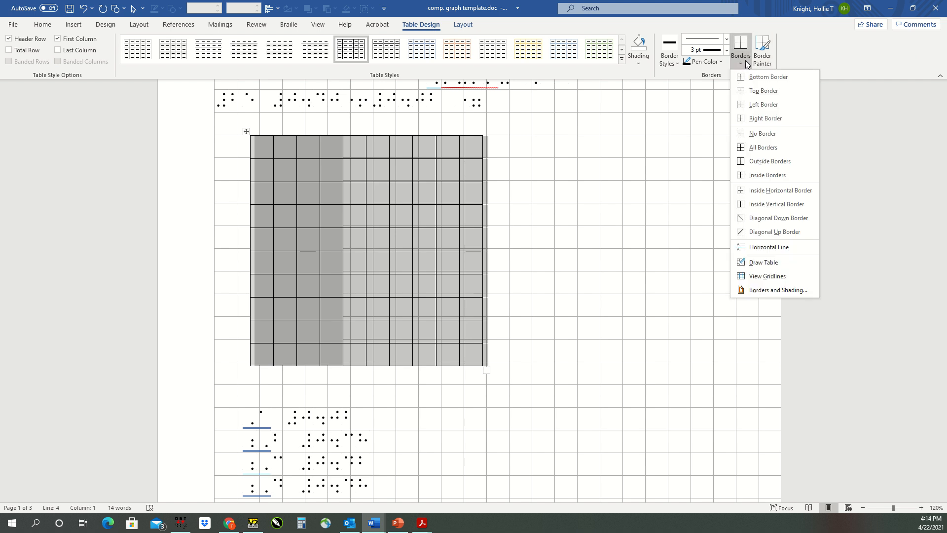
left_click(758, 147)
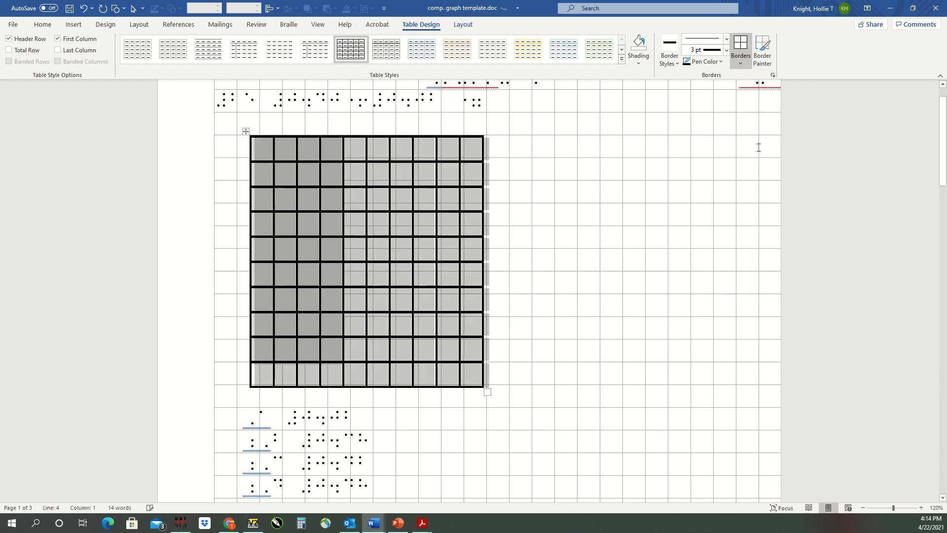
- Set the border weight to 2 ¼ pt and apply it to all borders of the table
left_click(726, 50)
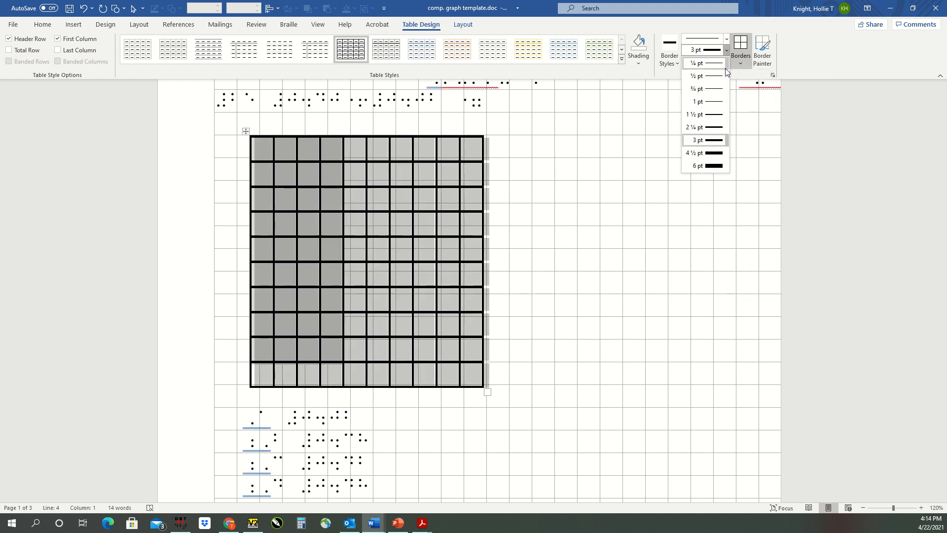
left_click(714, 127)
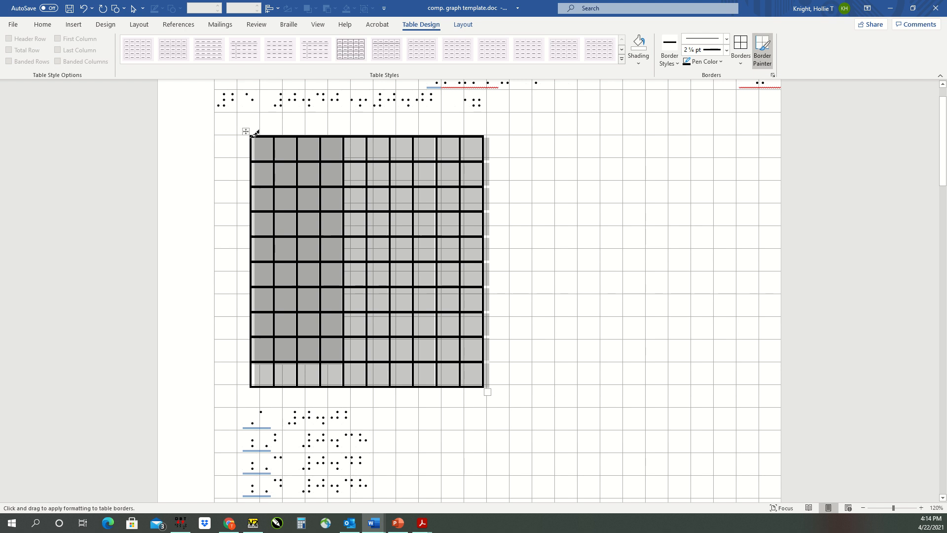
left_click_drag(254, 133, 254, 382)
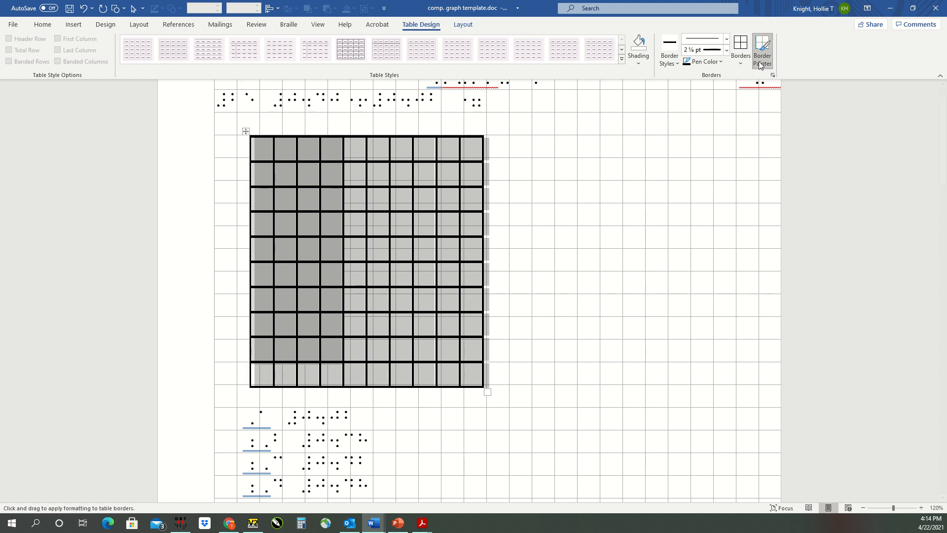
left_click(738, 64)
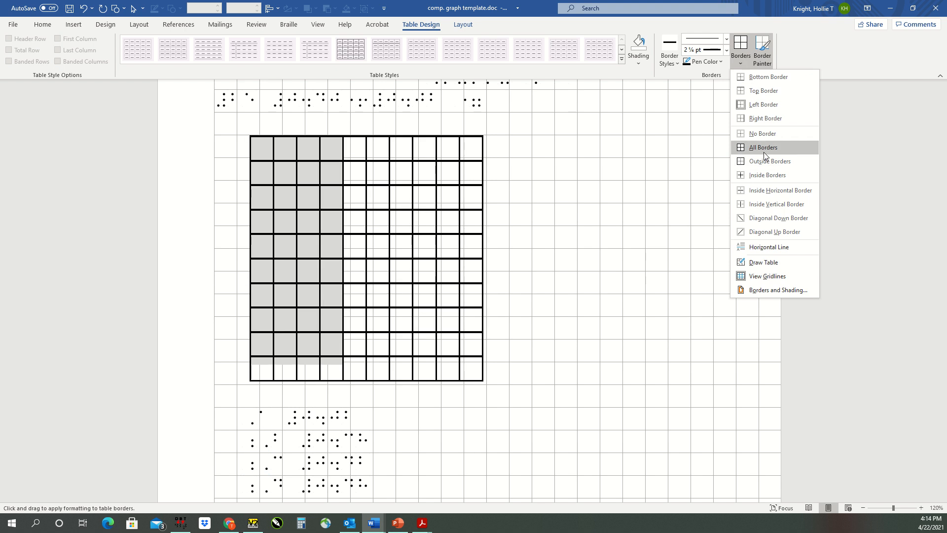
left_click(763, 152)
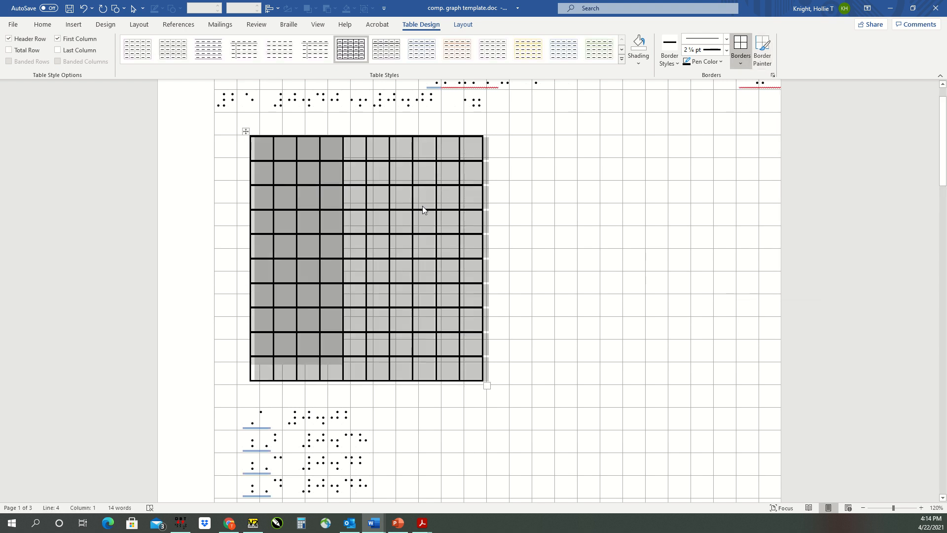
left_click(560, 205)
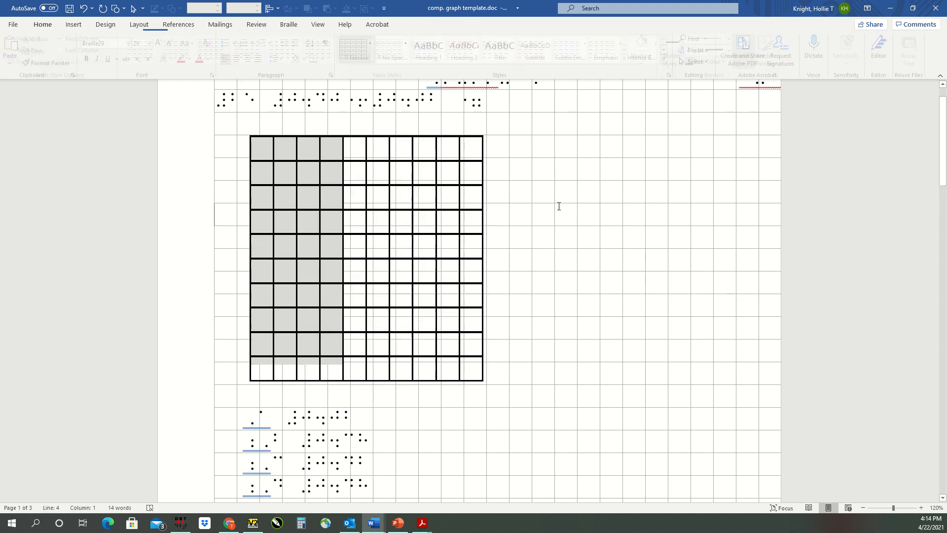
left_click(307, 325)
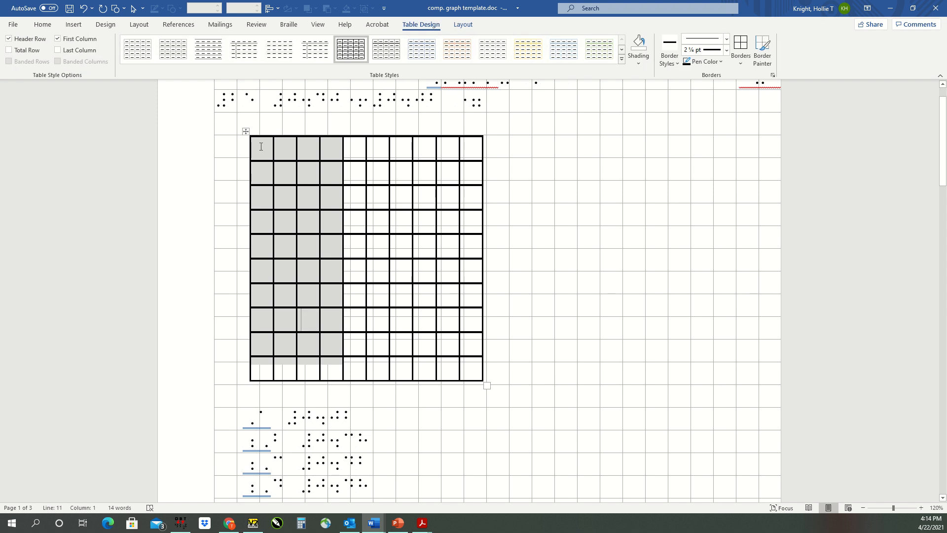
scroll(313, 247, "down", 2)
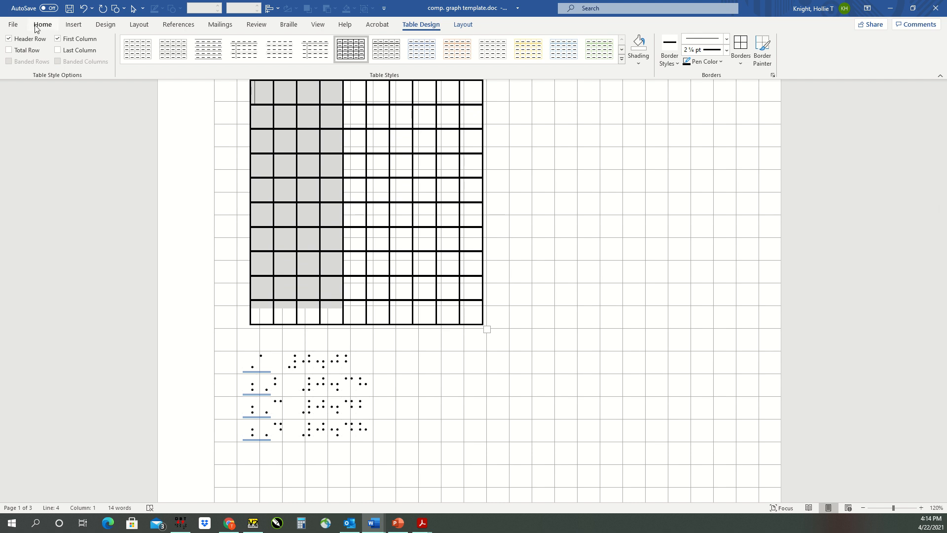
mouse_move(389, 3)
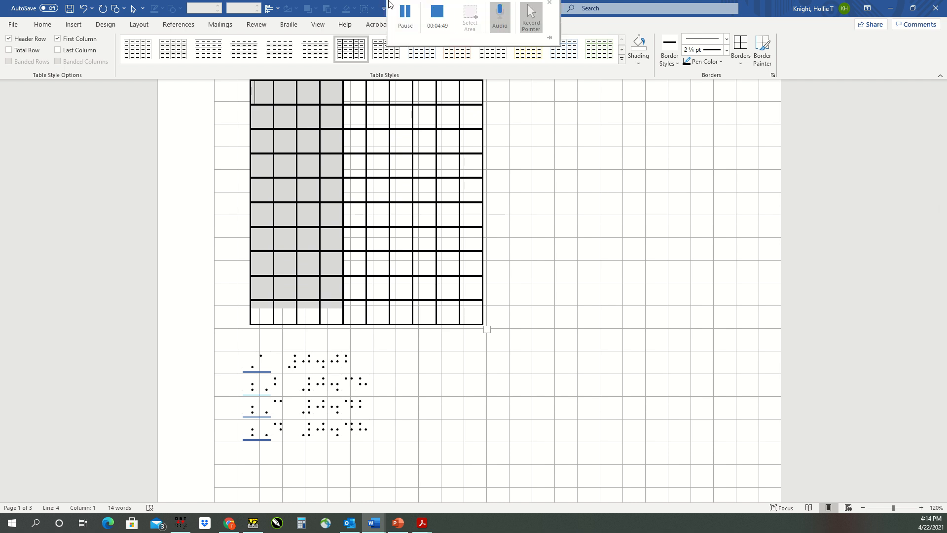
left_click(408, 20)
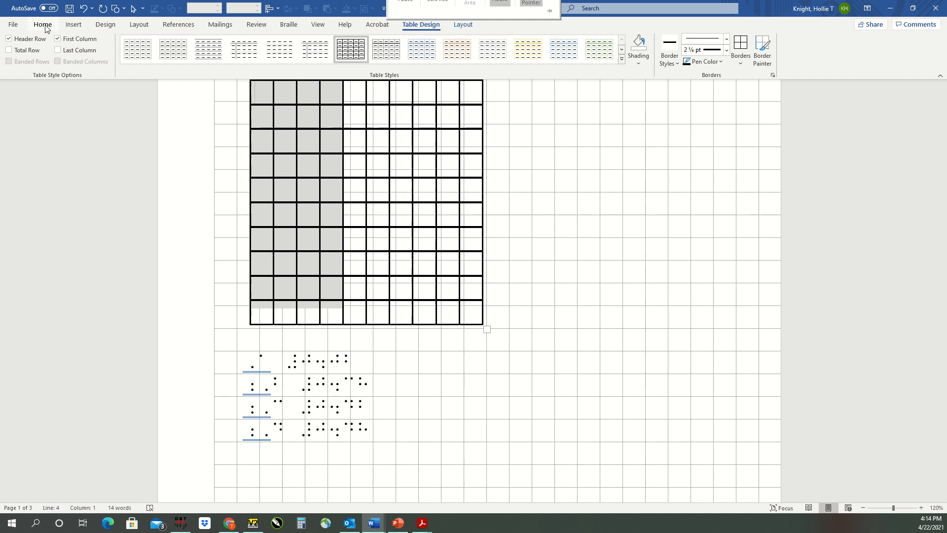
left_click(42, 24)
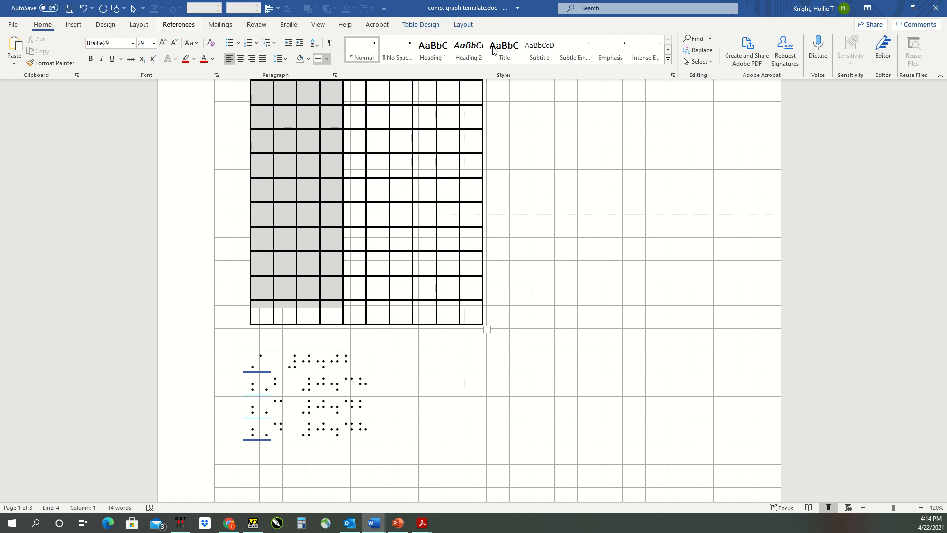
left_click(709, 65)
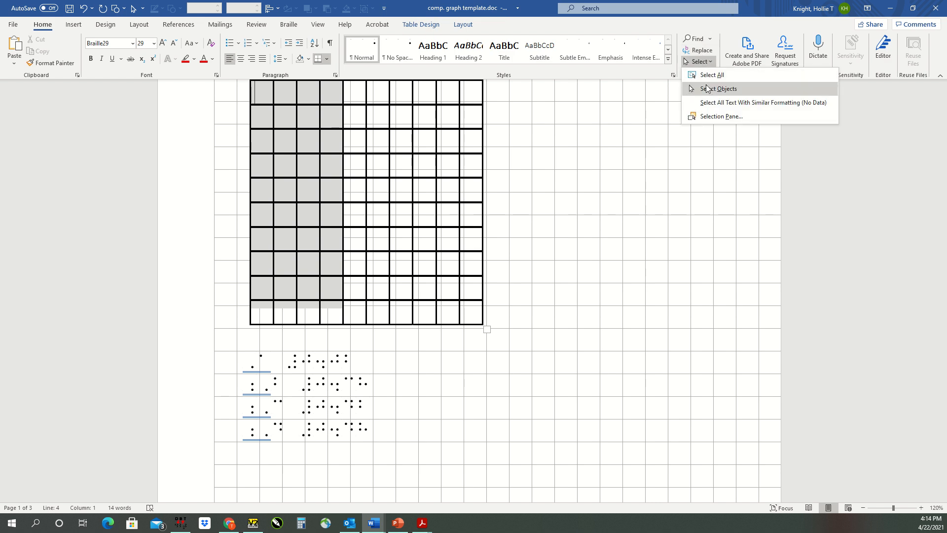
left_click(708, 87)
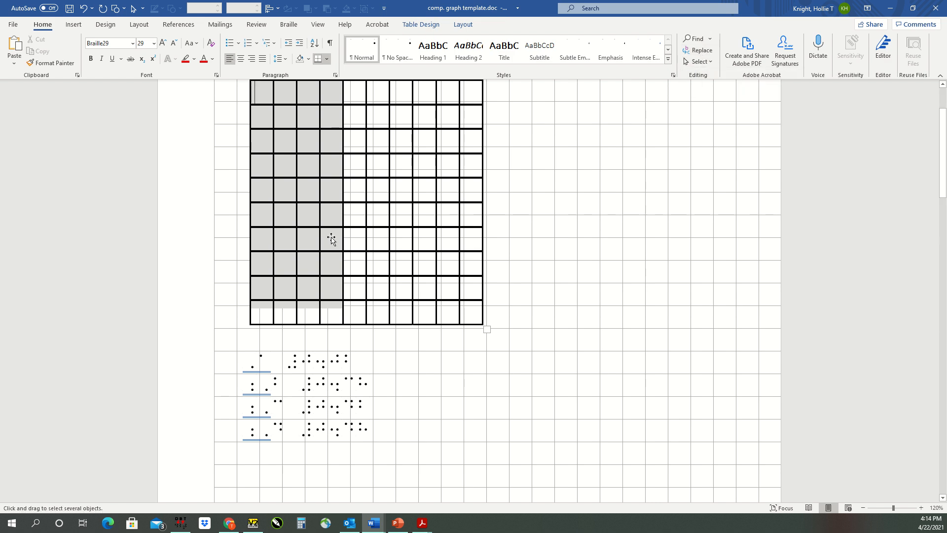
key("Escape")
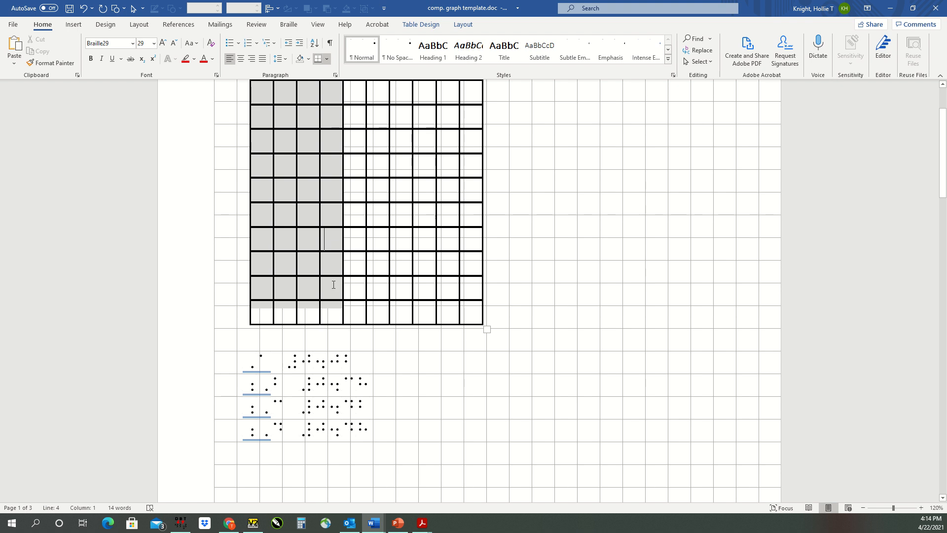
scroll(329, 293, "up", 2)
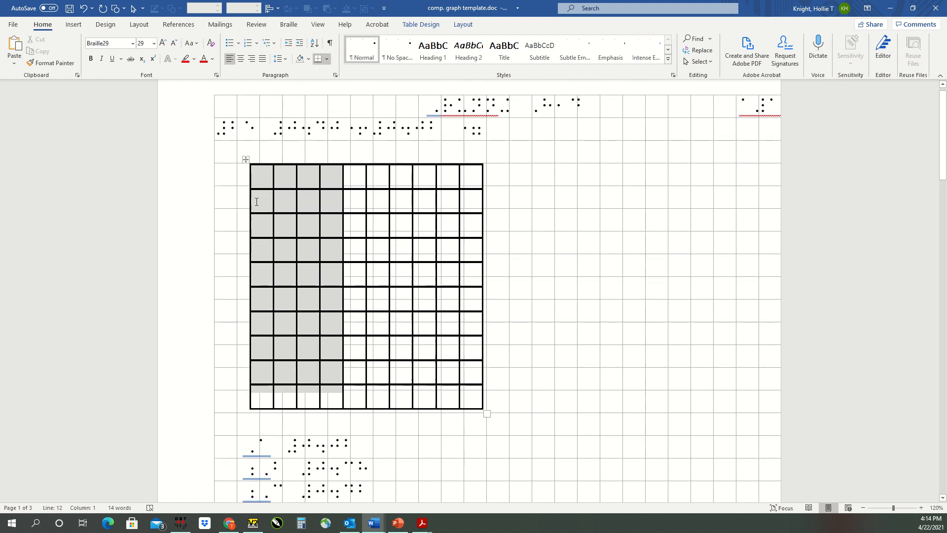
left_click(245, 159)
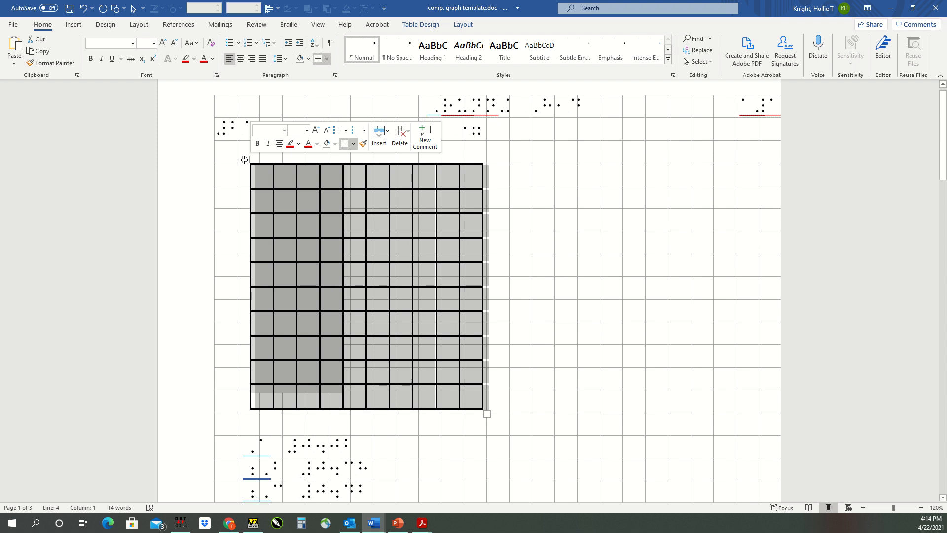
mouse_move(368, 1)
left_click(412, 21)
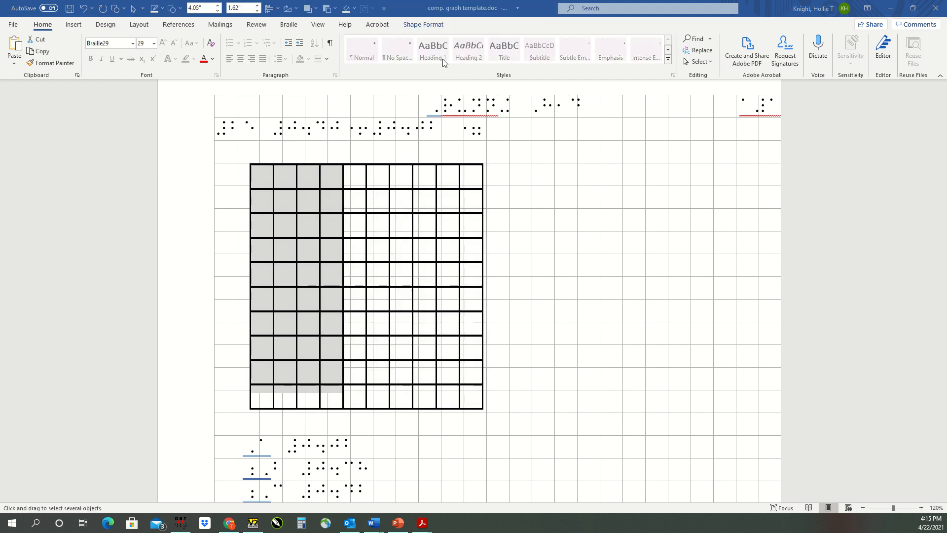
- Delete the grey rectangle behind the table's first four columns
left_click(708, 66)
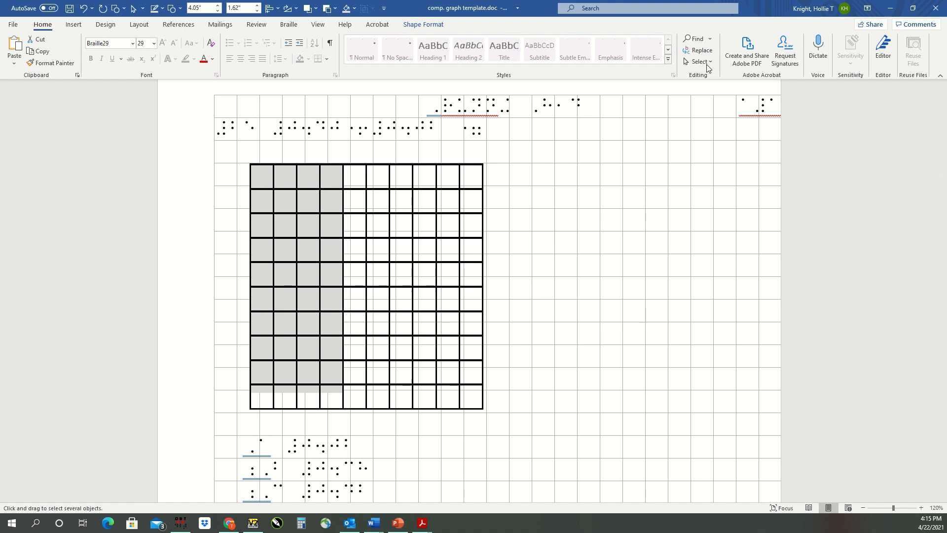
left_click(706, 63)
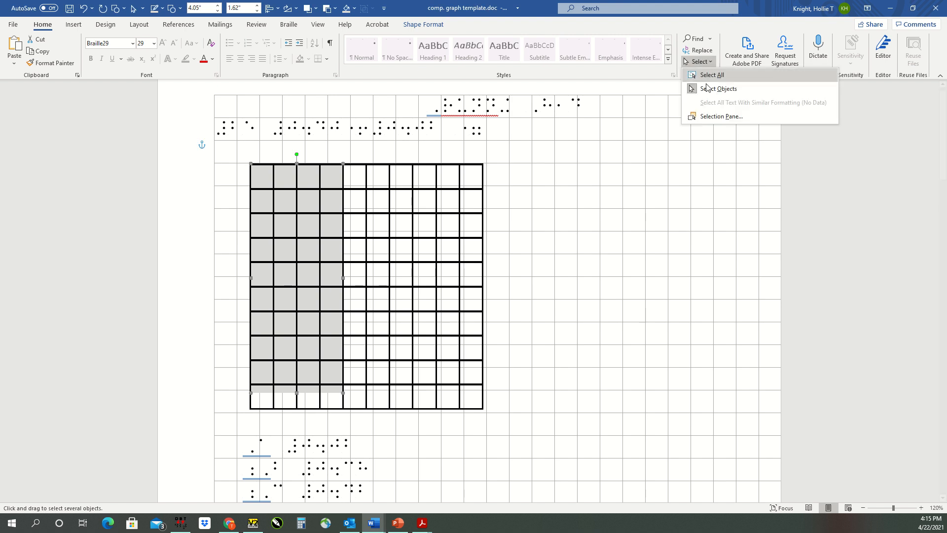
left_click(233, 154)
left_click(305, 252)
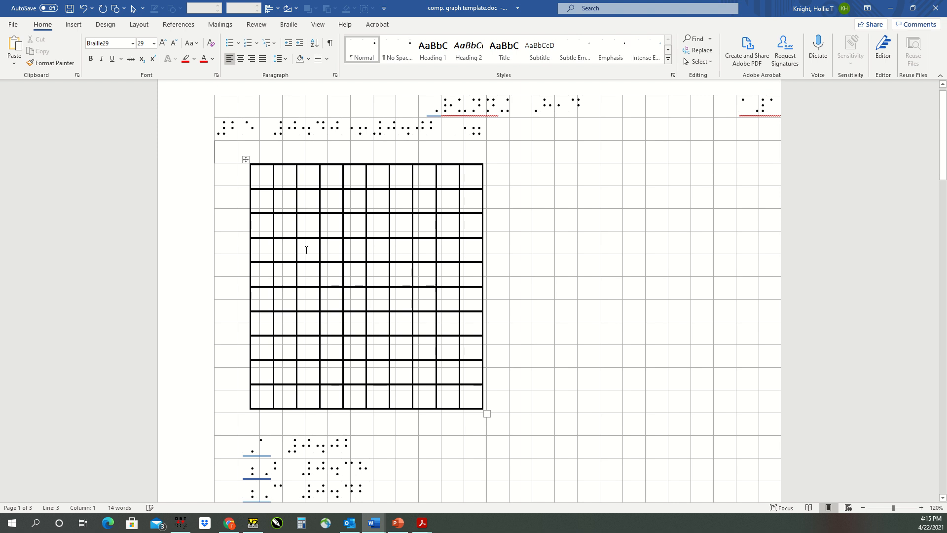
- Draw a circle about 0.2" across in the grid's first cell and nudge it to the cell's centre
left_click(118, 9)
left_click(141, 44)
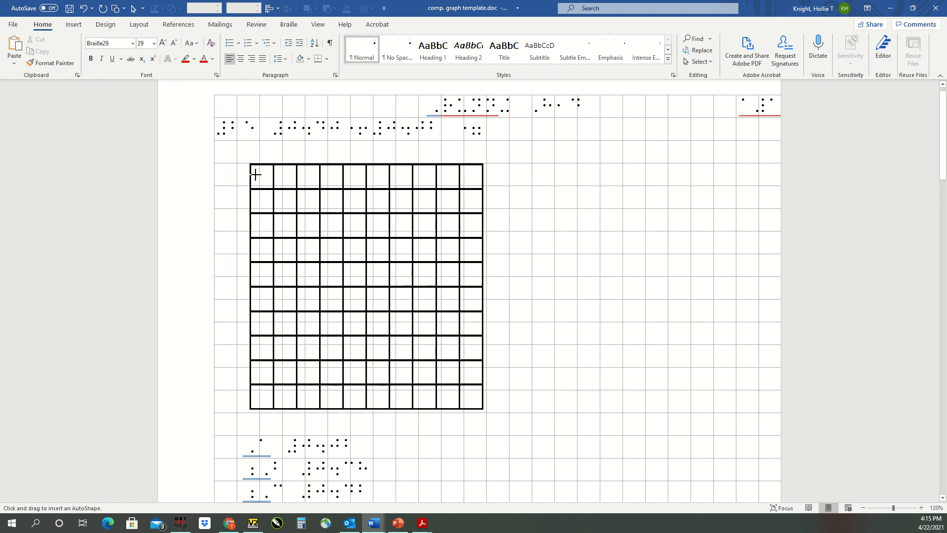
left_click_drag(256, 174, 261, 185)
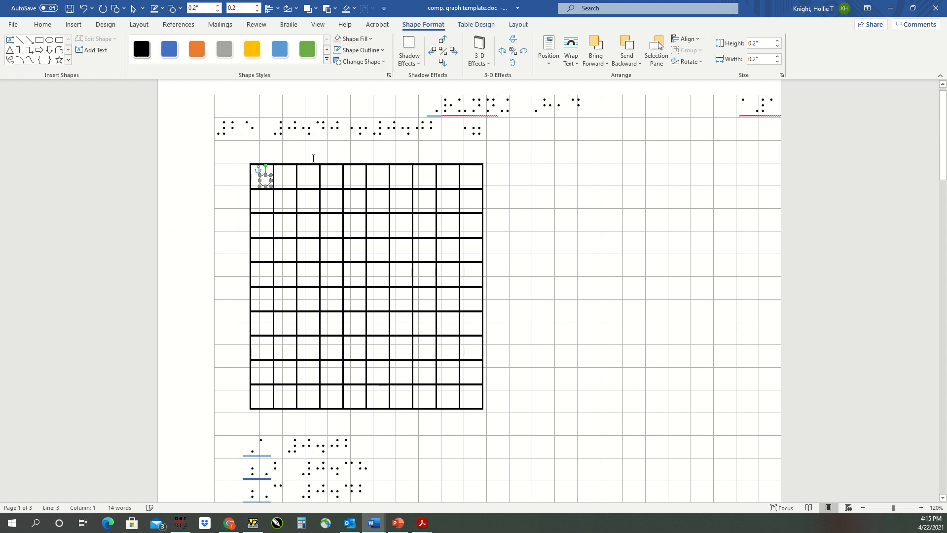
key("ctrl+Right")
key("ctrl+Right")
key("ctrl+Right")
key("ctrl+Up")
key("ctrl+Up")
key("ctrl+Up")
key("ctrl+Up")
key("ctrl+Right")
key("ctrl+Right")
key("ctrl+Right")
key("ctrl+Right")
key("ctrl+Right")
- Fill the circle in the grid's first cell with black and deselect it
left_click(348, 37)
left_click(350, 60)
left_click(198, 158)
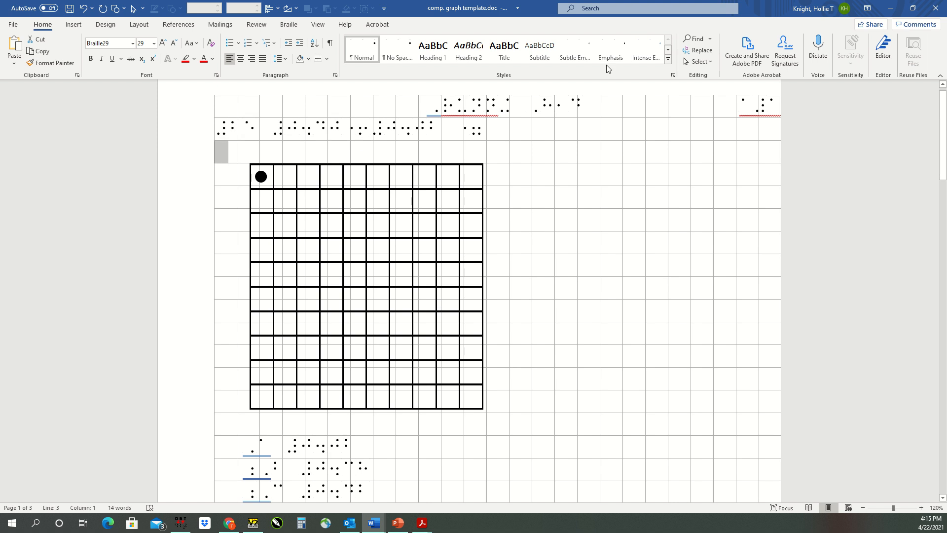
- Select the black circle as an object and copy it
left_click(698, 61)
left_click(704, 89)
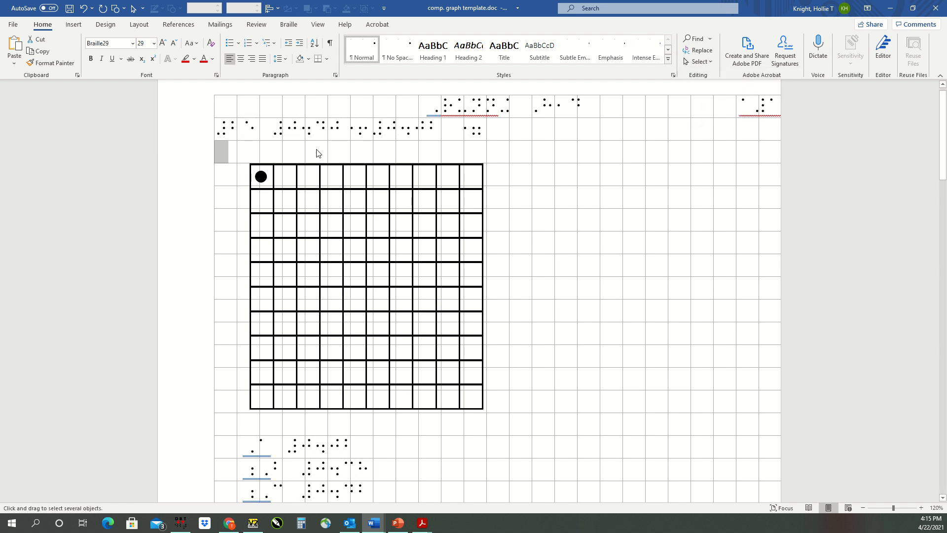
left_click_drag(234, 155, 290, 207)
key("ctrl+c")
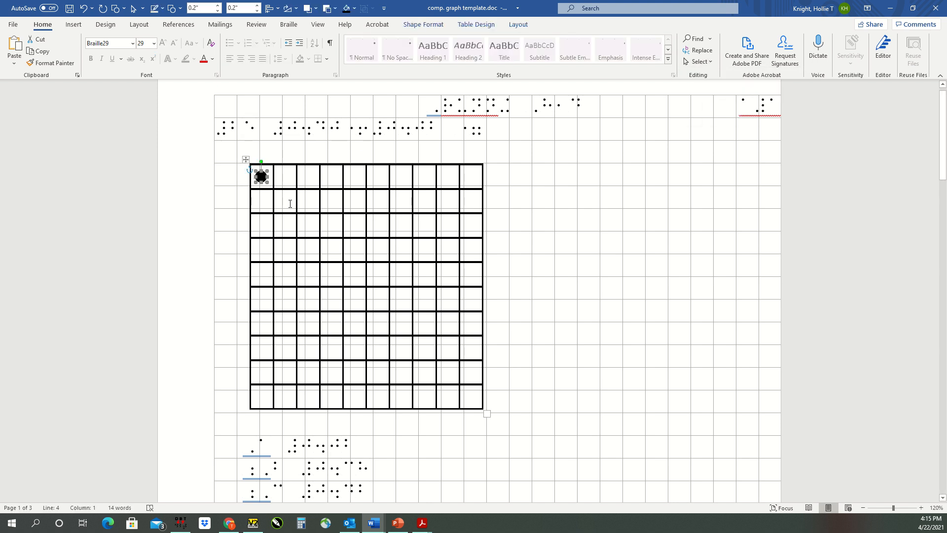
- Paste a copy of the circle and centre it in the second cell of the grid's first column
key("ctrl+v")
key("Down")
key("Down")
key("Down")
key("Left")
key("Up")
key("ctrl+Left")
key("ctrl+Left")
key("ctrl+Left")
key("ctrl+Left")
key("ctrl+Left")
key("ctrl+Left")
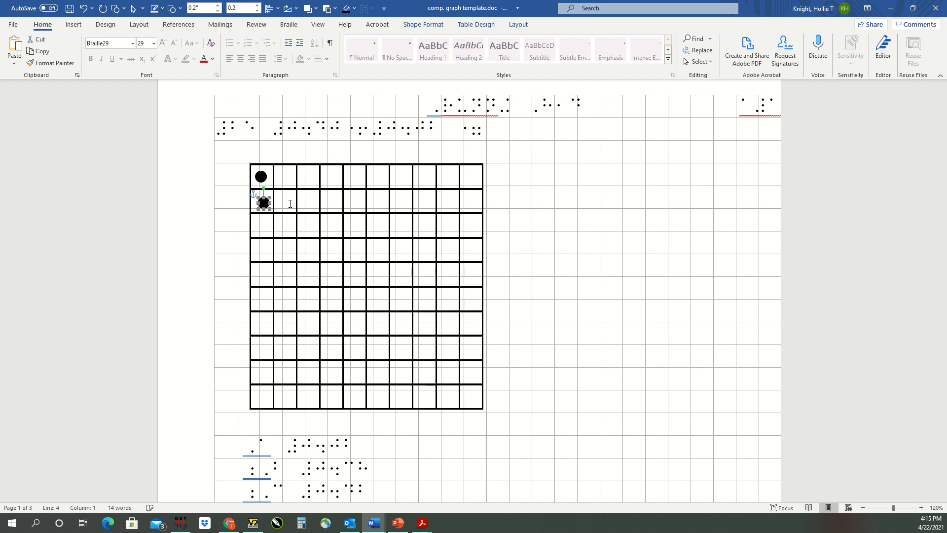
key("ctrl+Up")
key("ctrl+Right")
- Paste another circle and centre it in the third cell of the grid's first column
key("ctrl+v")
key("Down")
key("Left")
key("Left")
key("Right")
key("ctrl+Left")
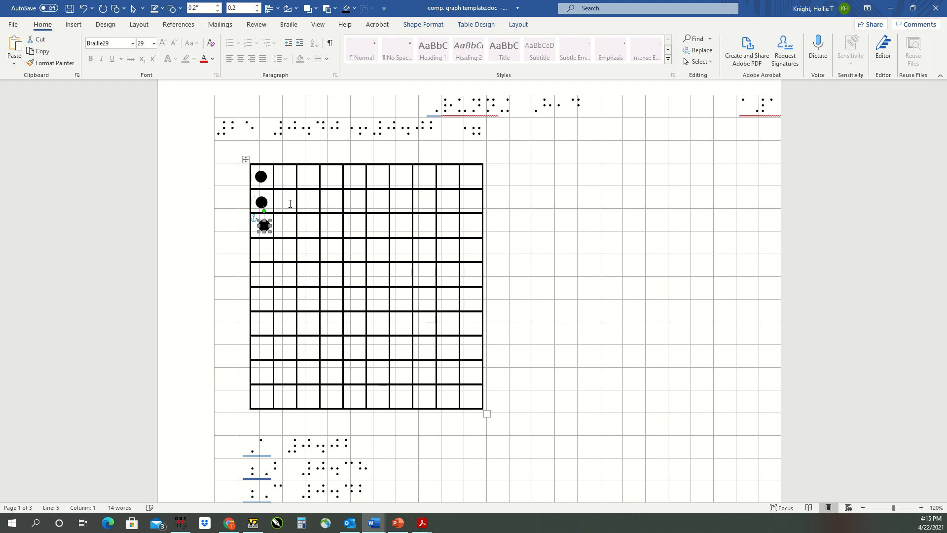
key("ctrl+Left")
key("ctrl+Left")
key("ctrl+Left")
key("ctrl+Left")
key("ctrl+Left")
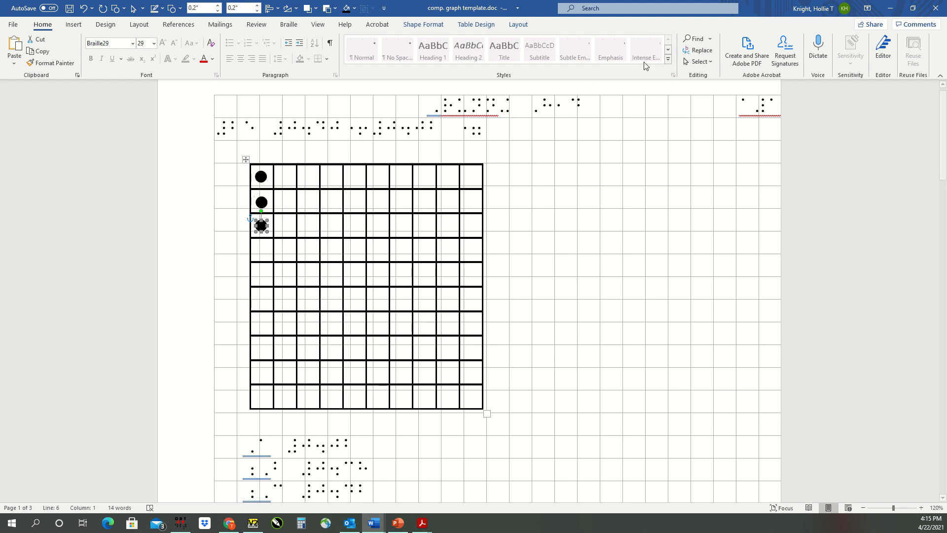
- Select the three black circles in the first column together and copy them
left_click(686, 59)
left_click(726, 90)
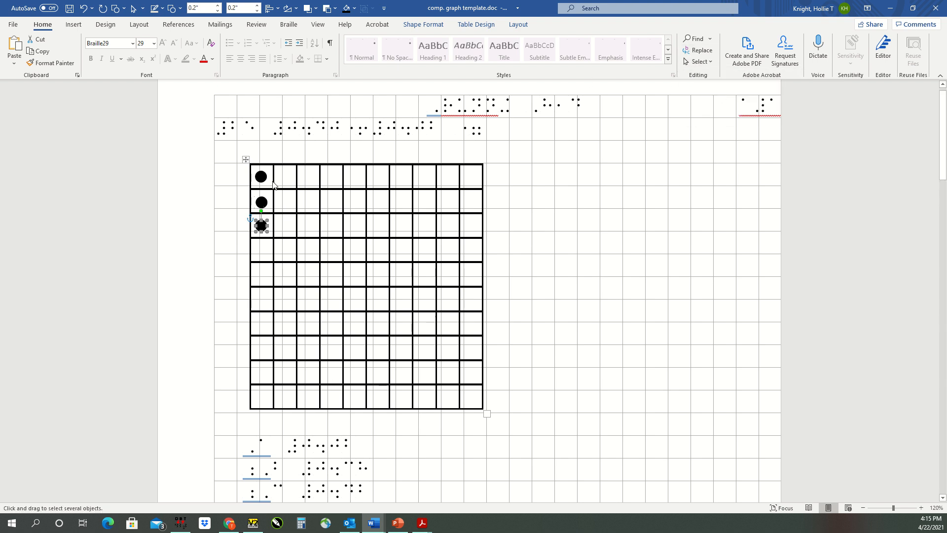
left_click_drag(218, 149, 286, 245)
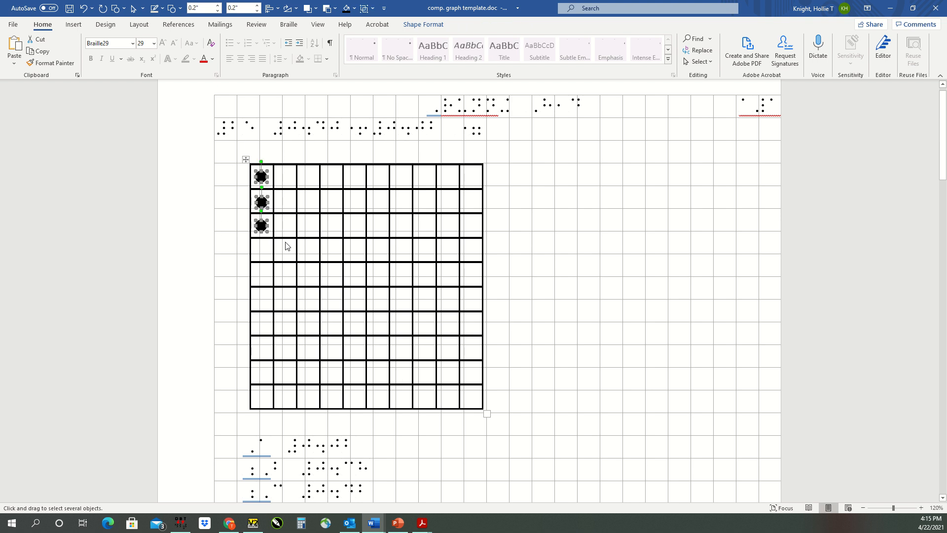
key("ctrl+c")
- Paste the three circles, move them into the fourth to sixth cells of the first column, and deselect them
key("ctrl+v")
key("Down")
key("Down")
key("Down")
key("Down")
key("Down")
key("Down")
key("Down")
key("Down")
key("Down")
key("Down")
key("Down")
key("Down")
key("Down")
key("Down")
key("Down")
key("Down")
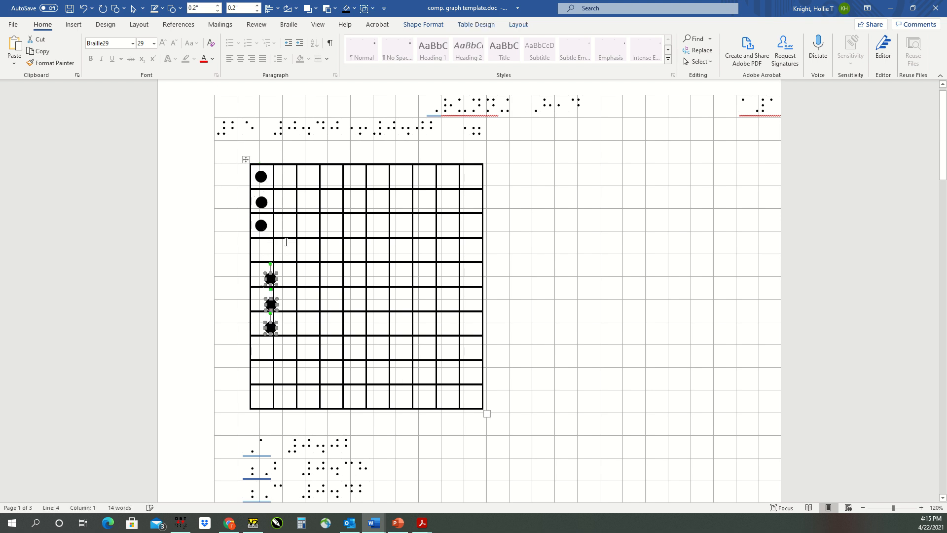
key("Up")
key("Up")
key("Up")
key("Up")
key("Up")
key("Left")
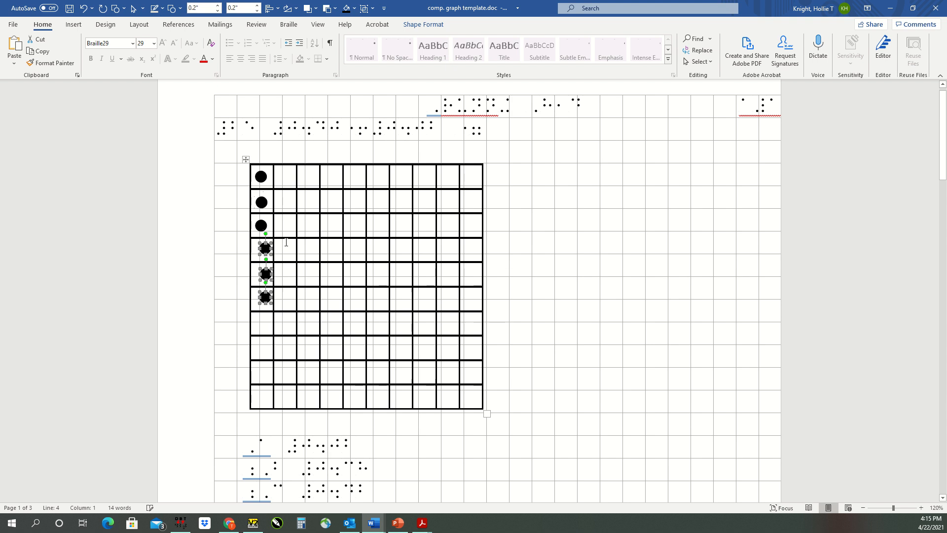
key("Left")
key("Left")
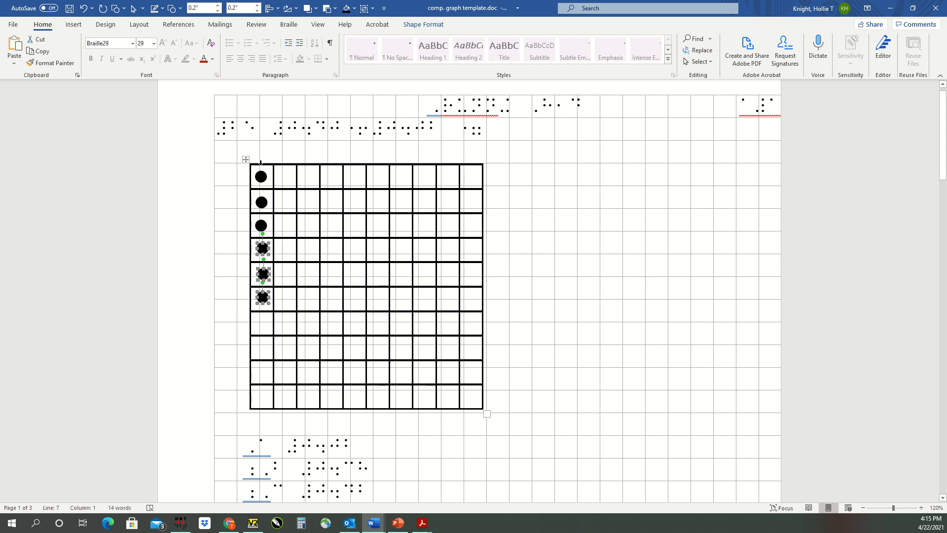
left_click(665, 262)
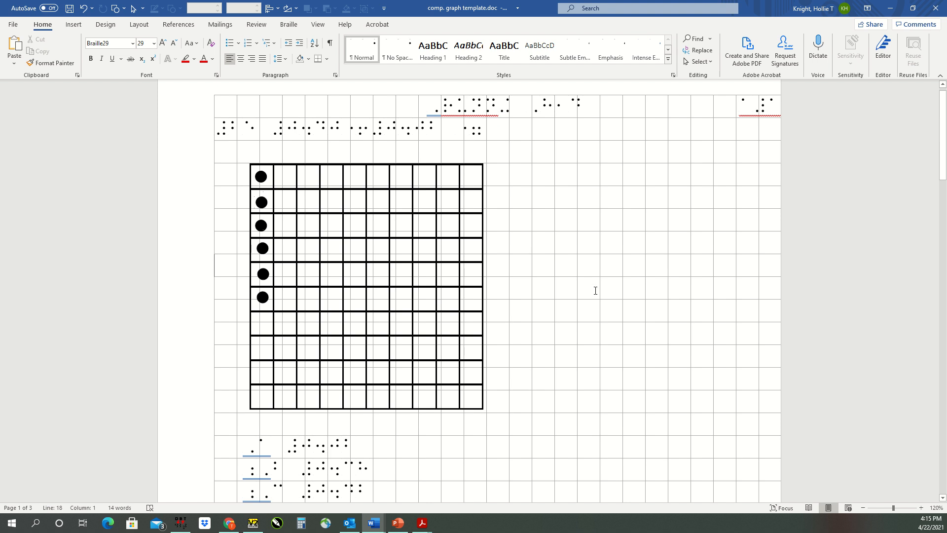
- Select all six circles in the first column, align them in one straight vertical line, and deselect them
scroll(595, 291, "down", 2)
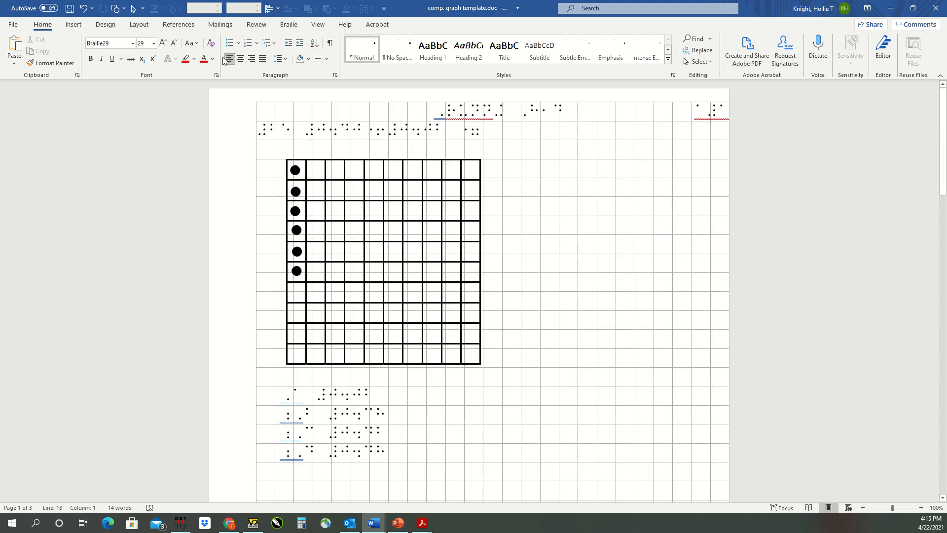
left_click(142, 8)
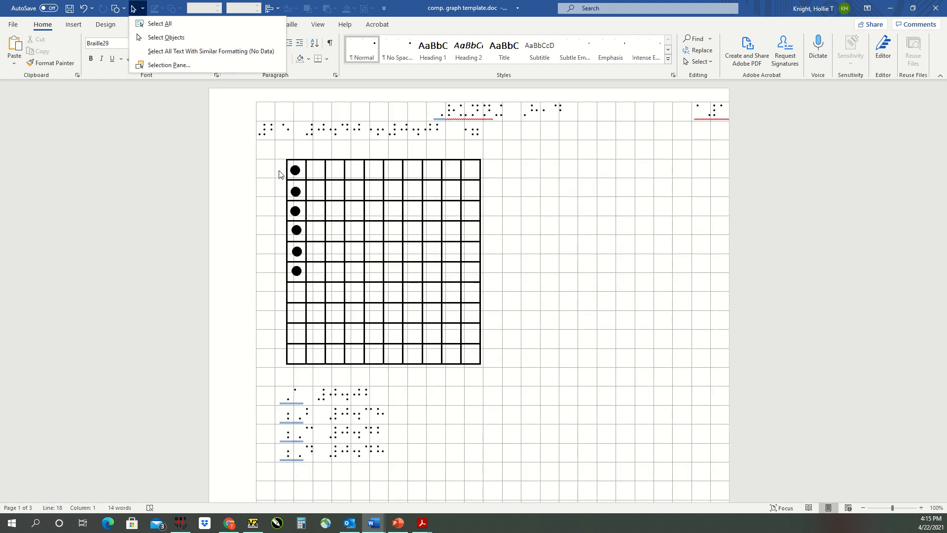
left_click(185, 36)
left_click_drag(272, 147, 317, 272)
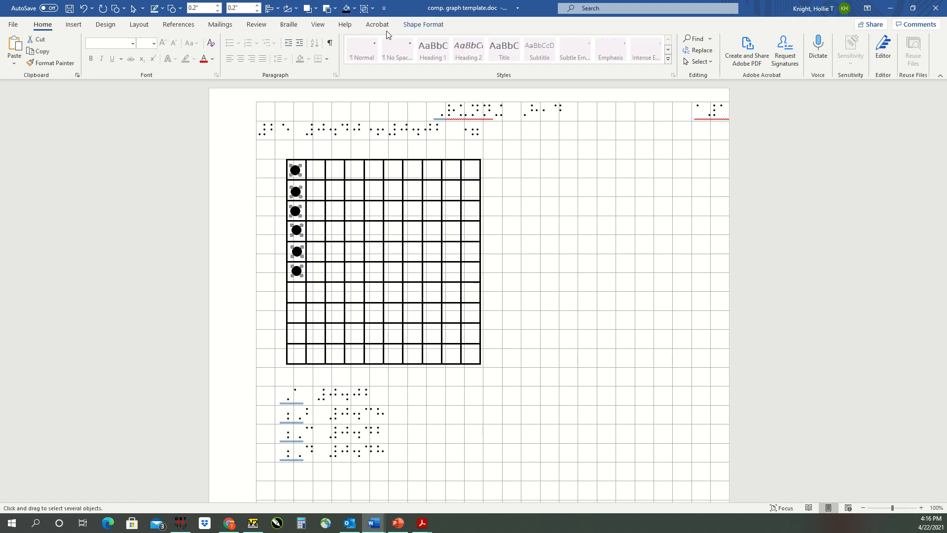
left_click(417, 27)
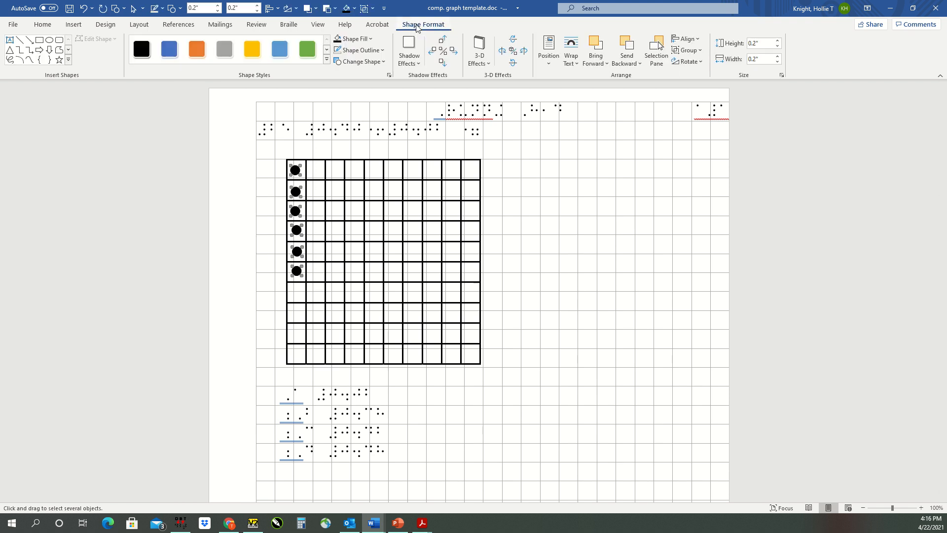
left_click(697, 40)
left_click(703, 50)
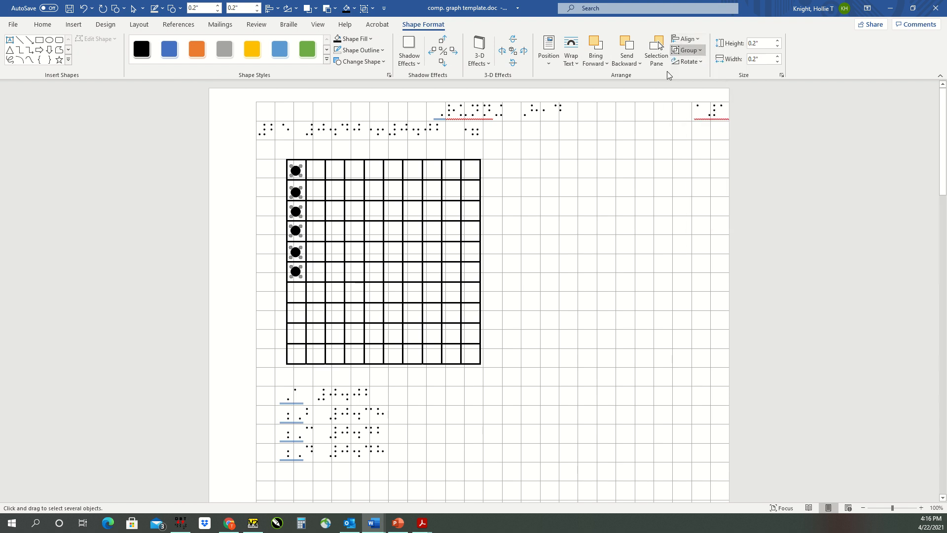
left_click(249, 185)
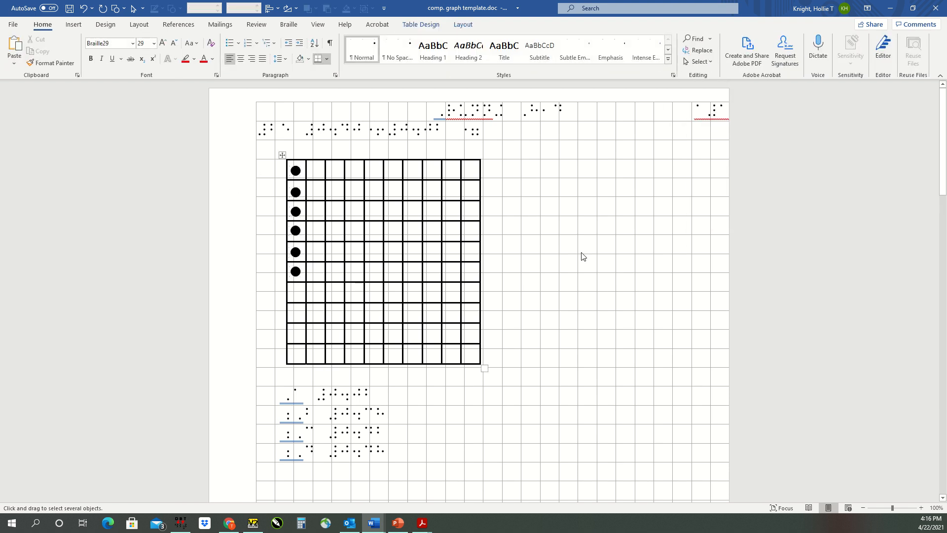
scroll(580, 256, "down", 2)
scroll(576, 285, "up", 1)
scroll(576, 285, "up", 1)
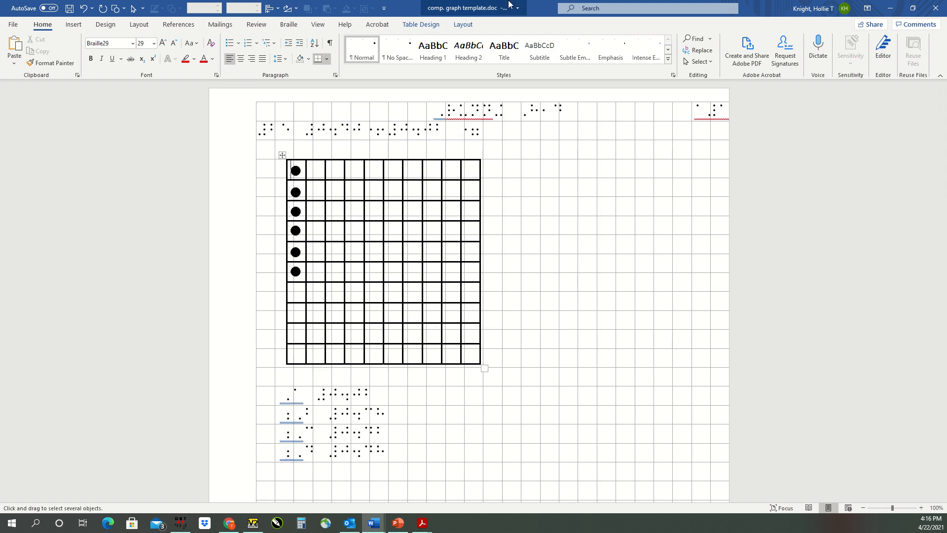
mouse_move(464, 5)
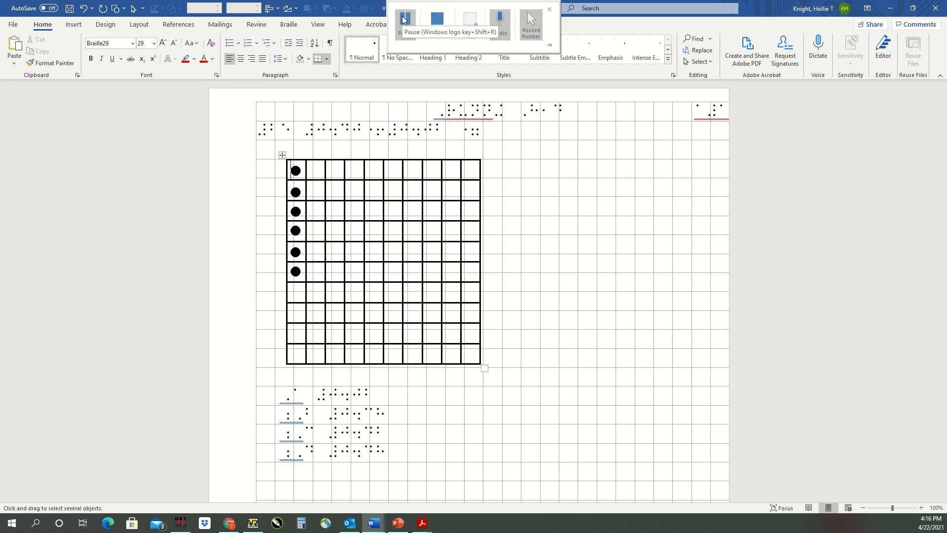